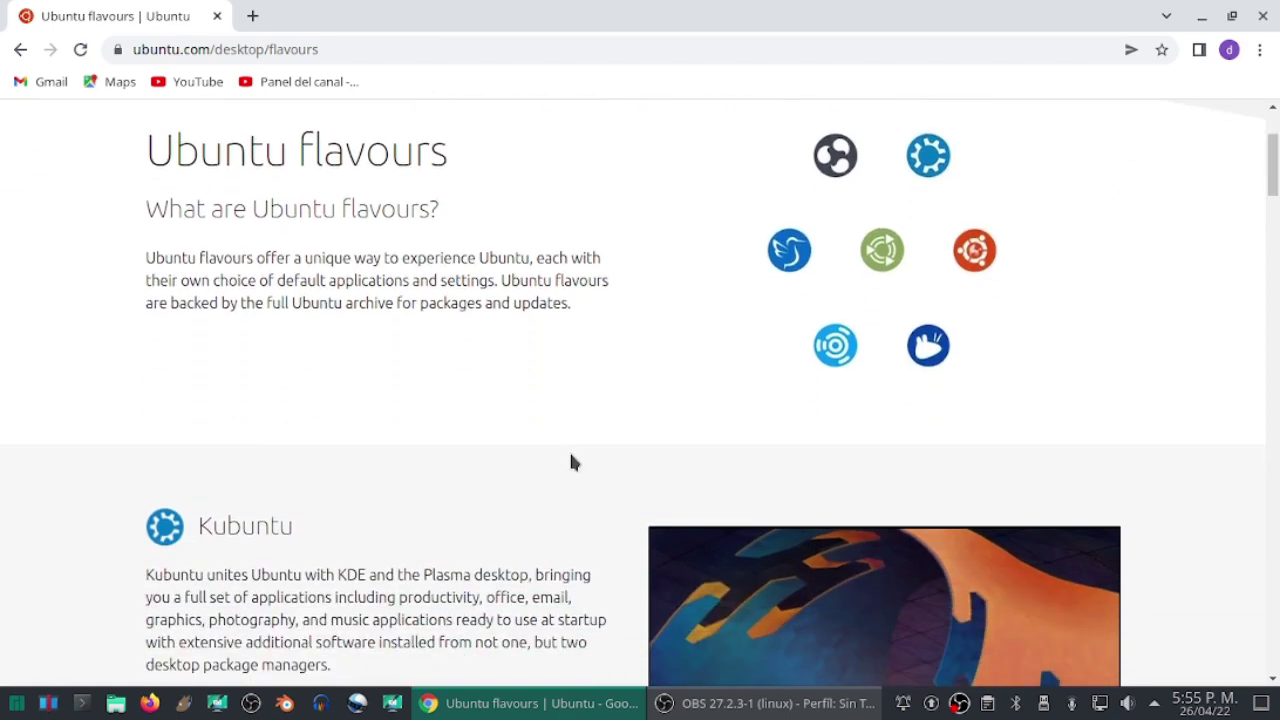
Look through the flavours presented on the Ubuntu flavours page, and the opening section of the Ventoy home page
scroll(390, 388, down, 5)
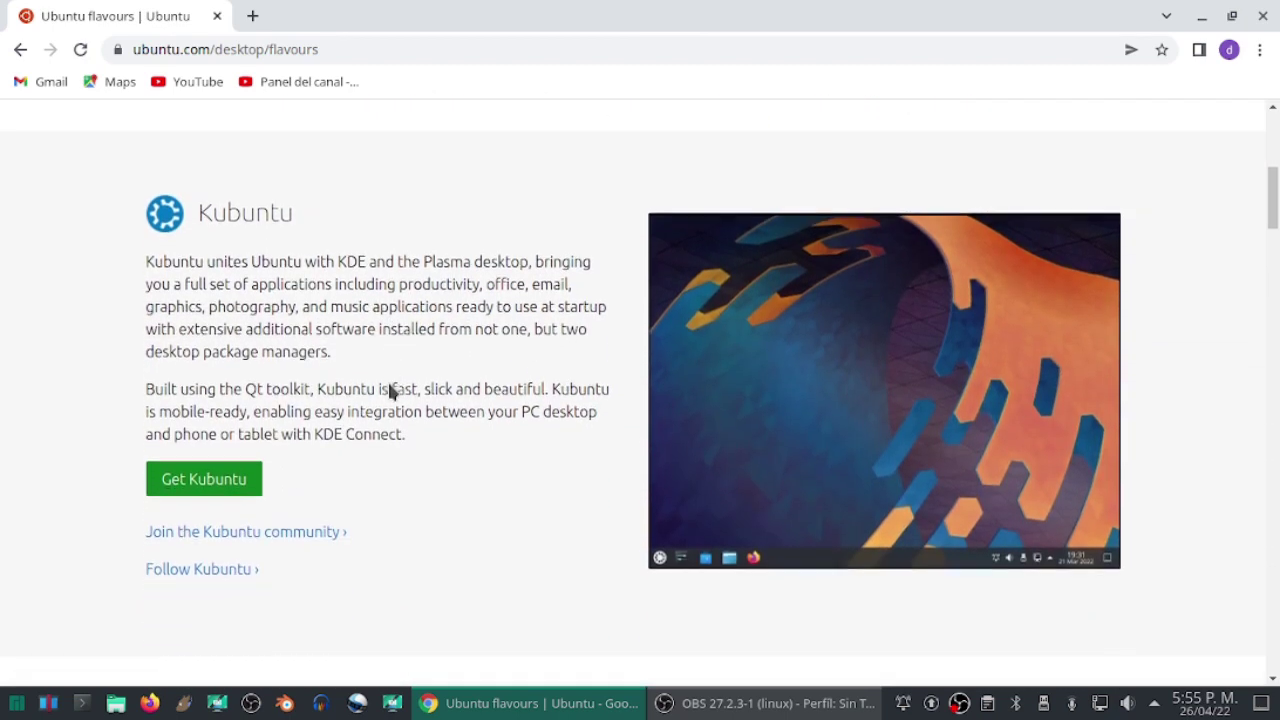
scroll(390, 393, down, 6)
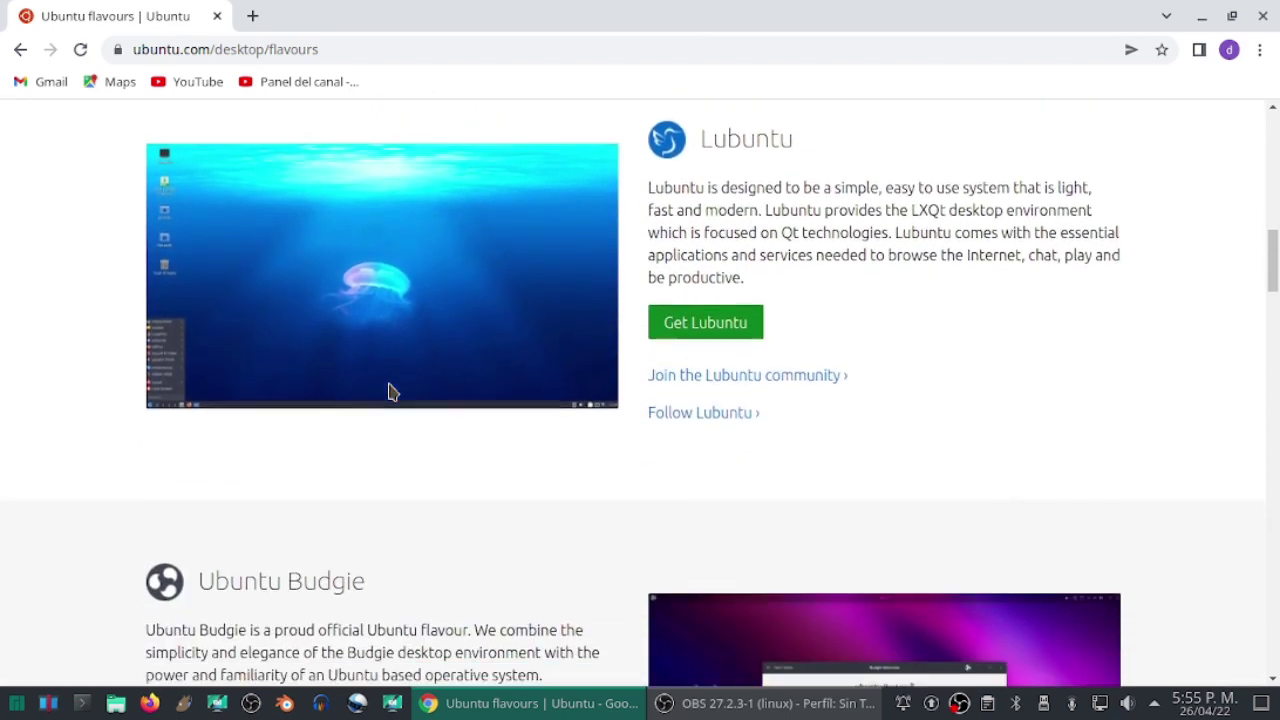
scroll(390, 393, down, 6)
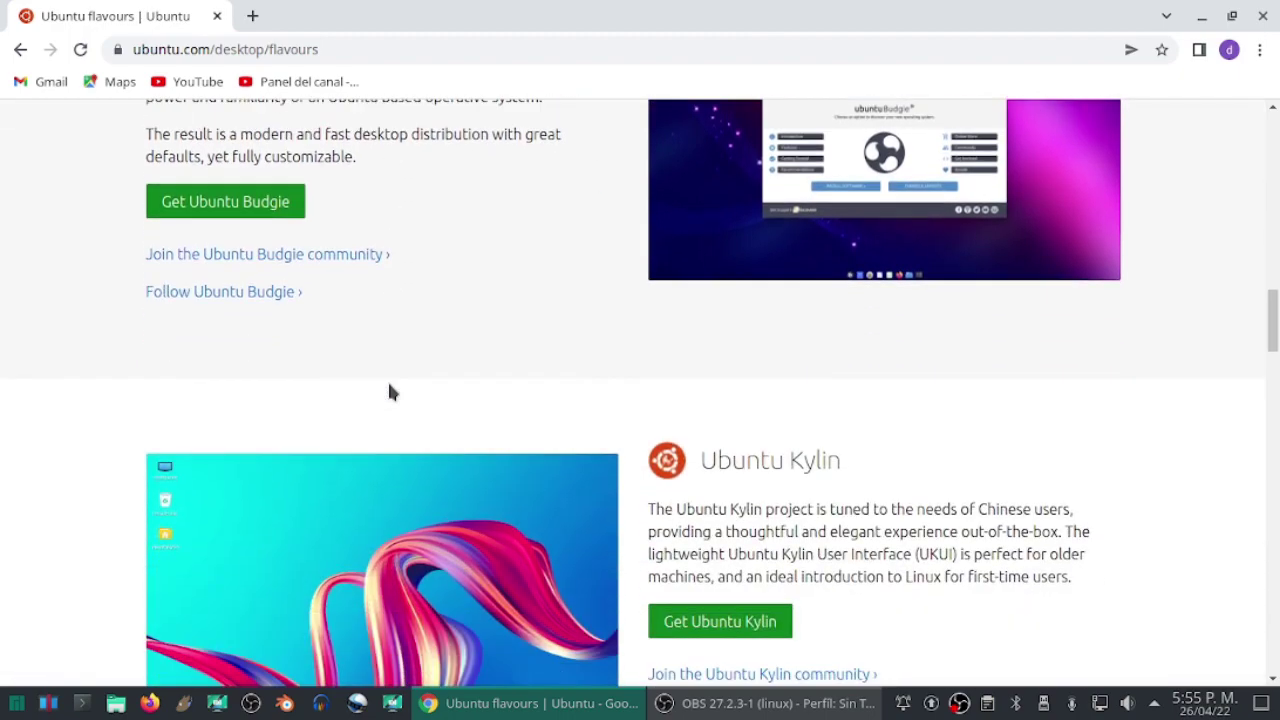
scroll(390, 392, down, 8)
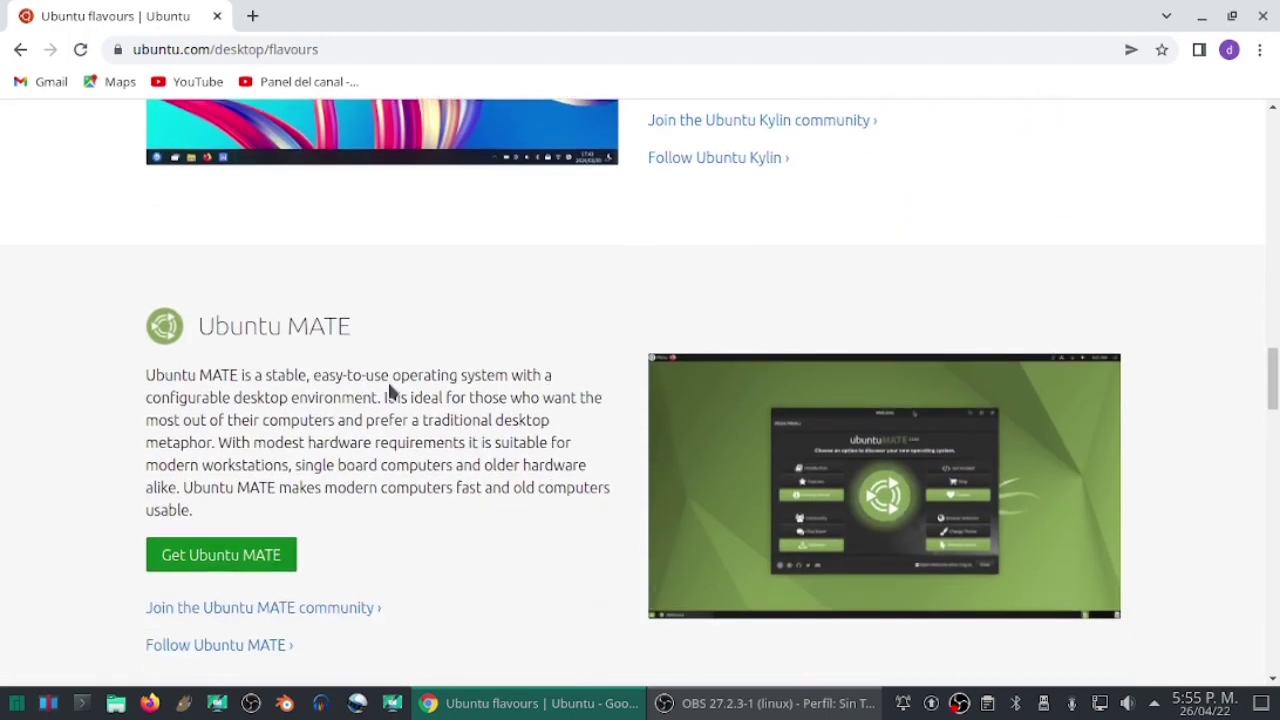
scroll(389, 382, down, 6)
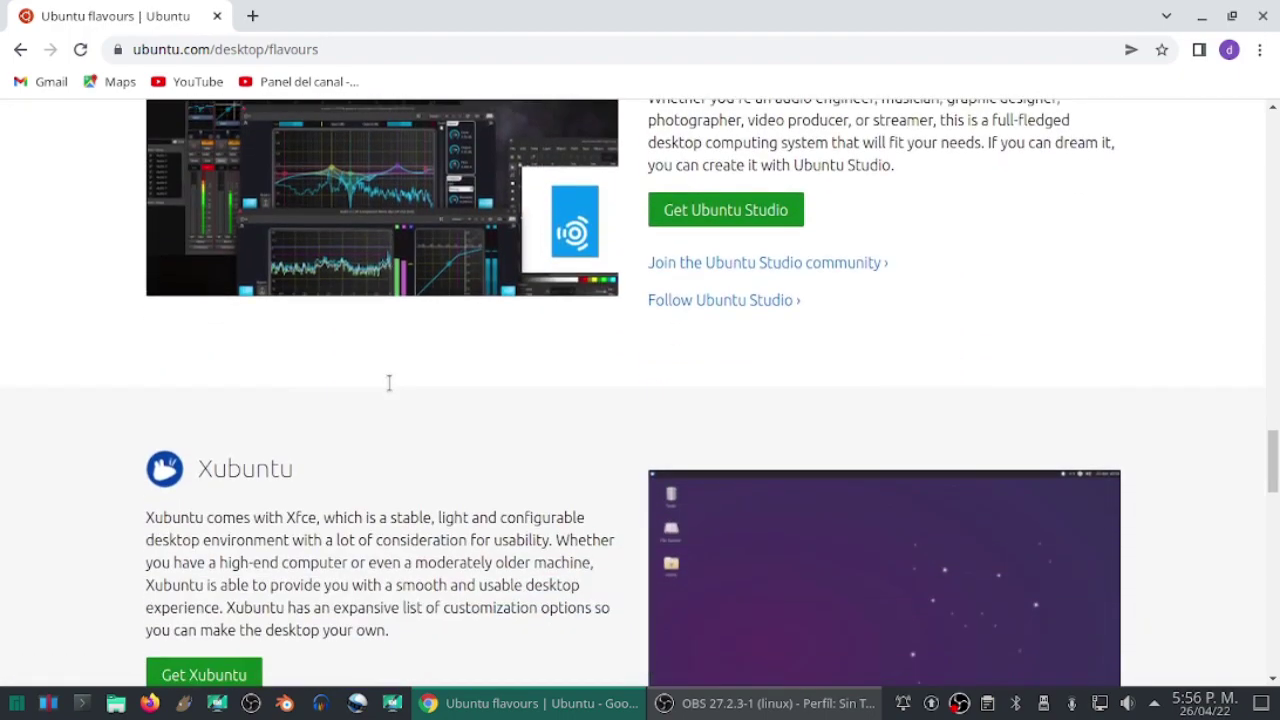
scroll(390, 392, down, 2)
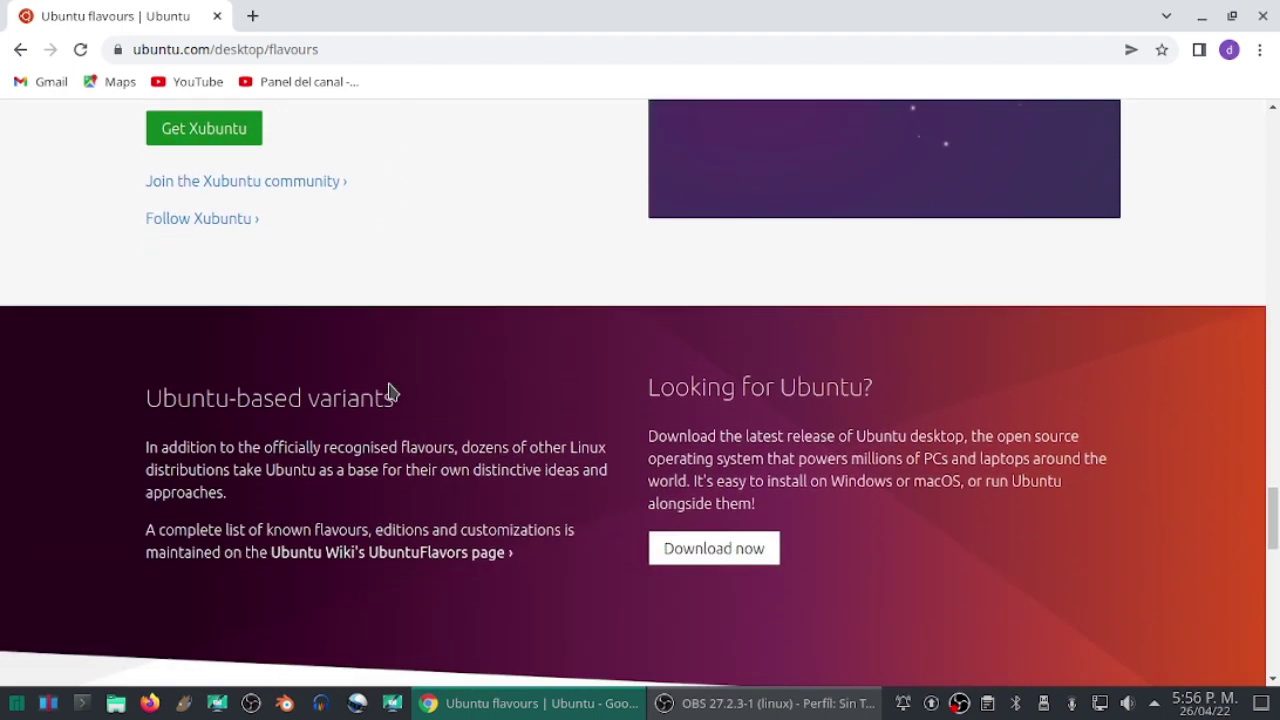
scroll(389, 380, up, 5)
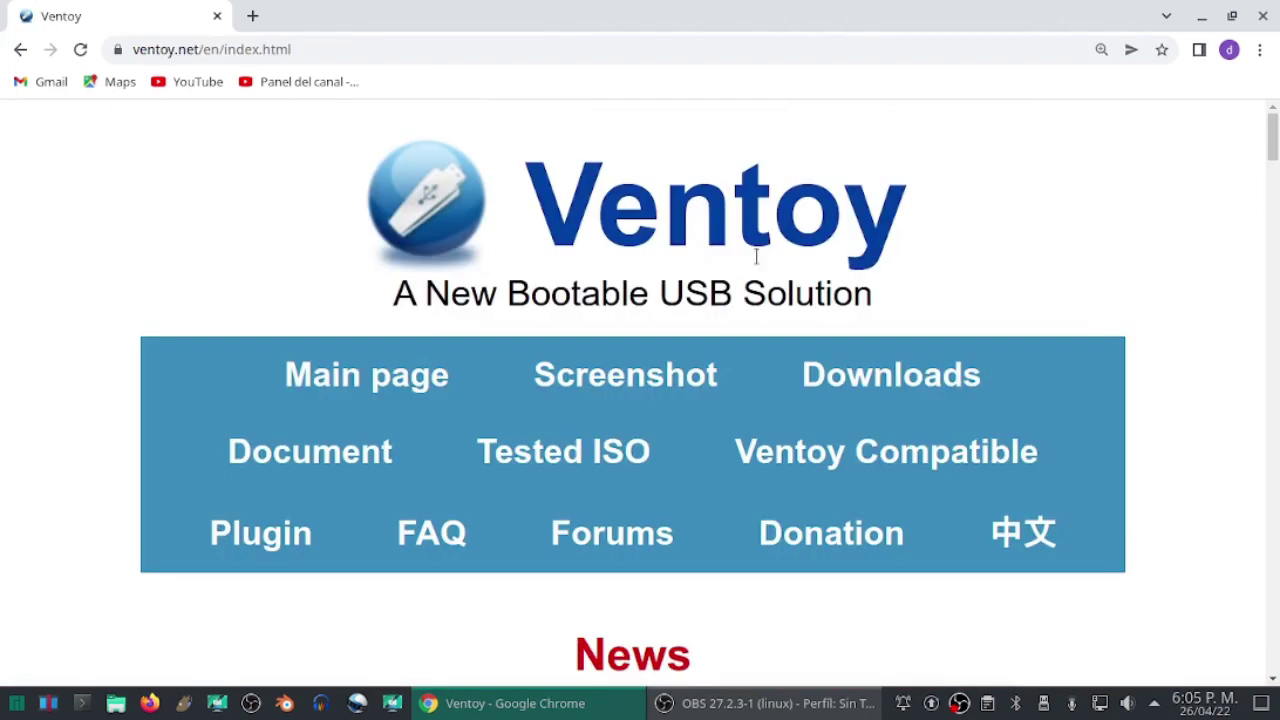
scroll(780, 260, down, 5)
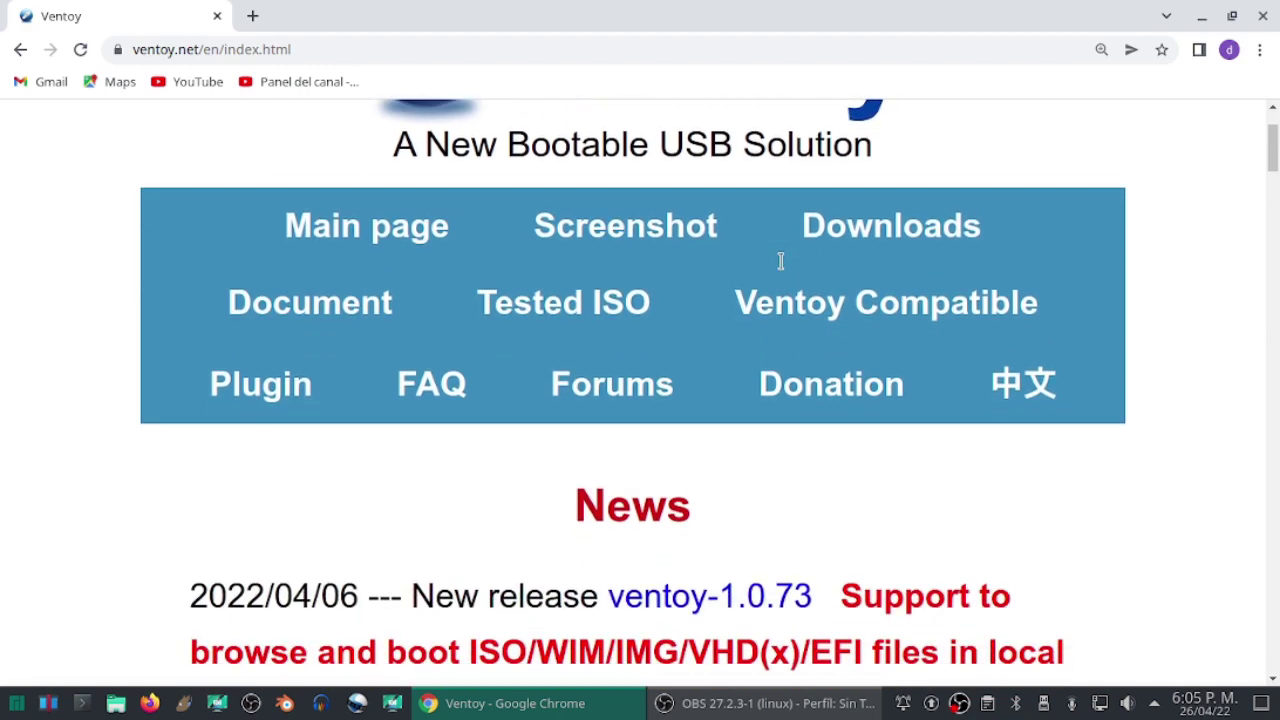
scroll(783, 262, down, 3)
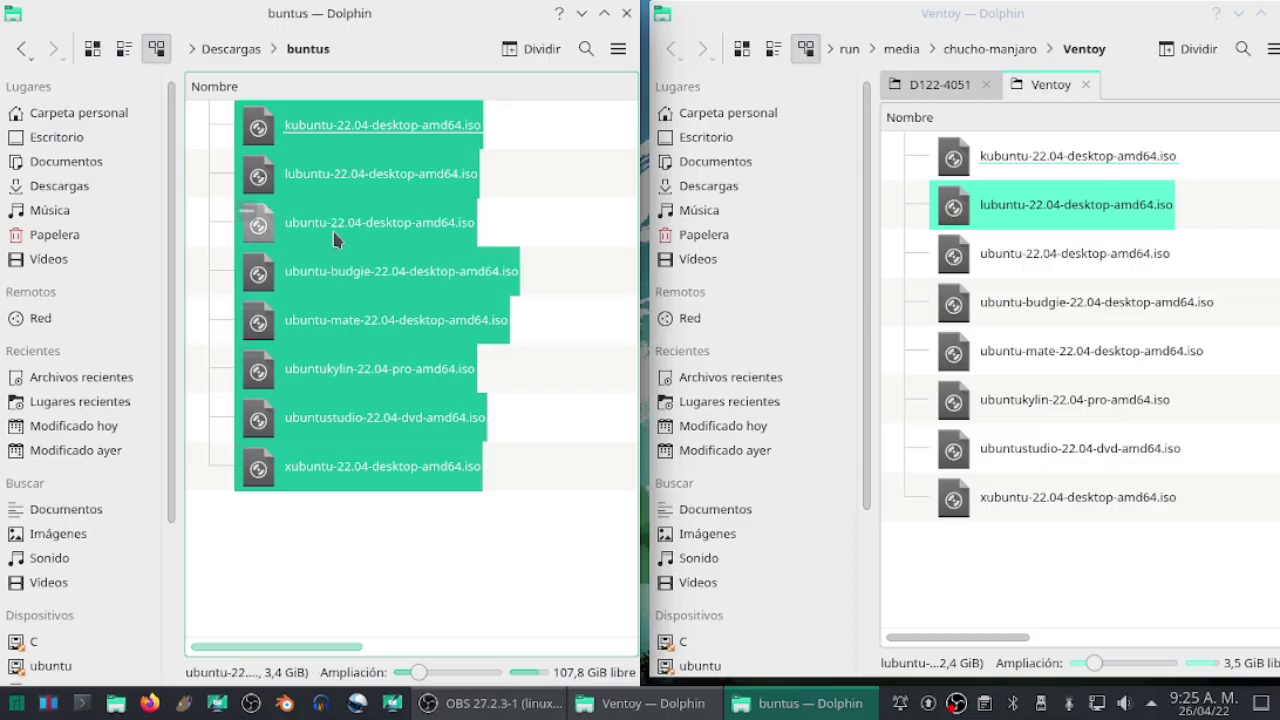
Check the properties of the selected ISO files in the buntus folder to see their combined size
right_click(340, 240)
click(388, 607)
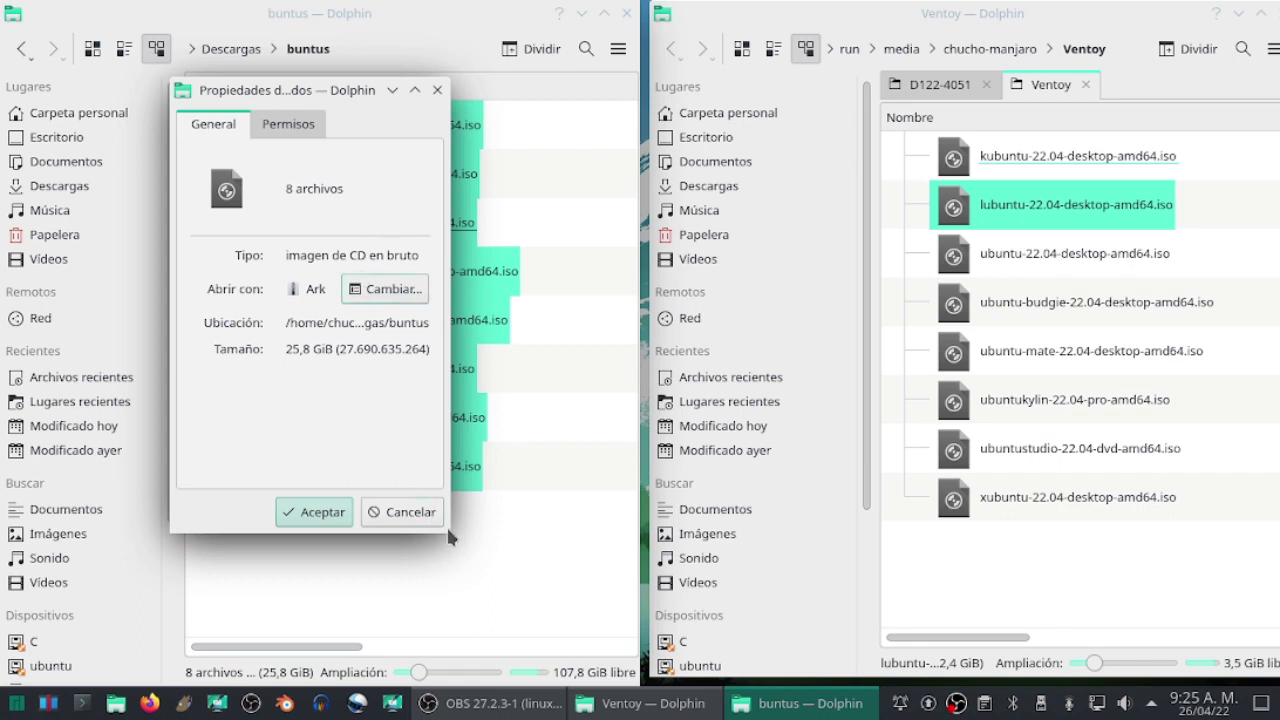
drag(449, 538, 597, 584)
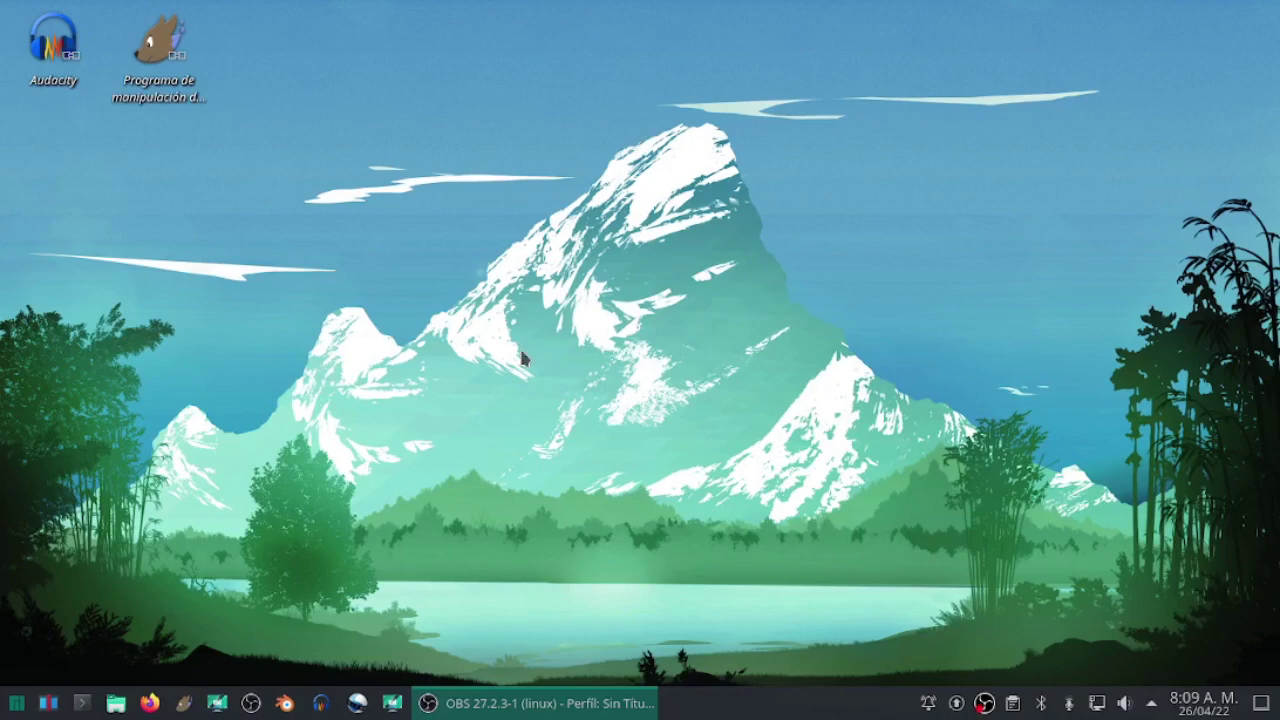
Open a terminal and display the system information with neofetch
click(82, 703)
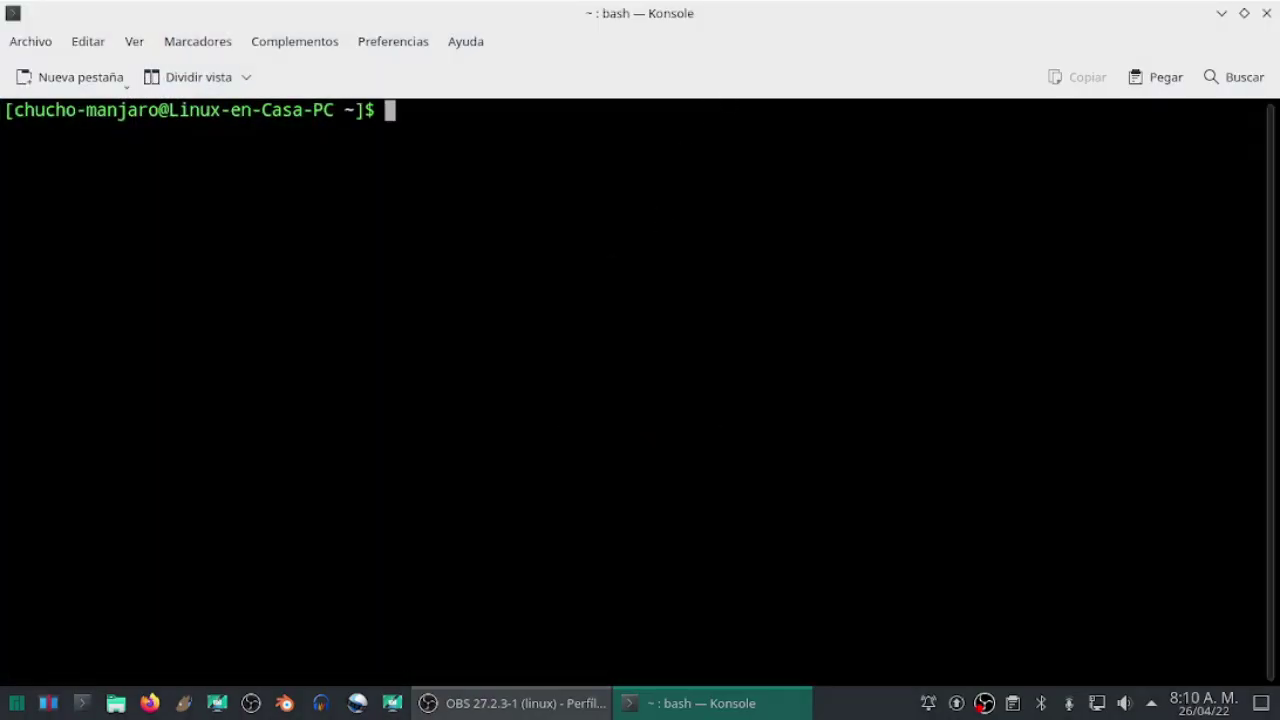
text(neofetch)
key(Return)
Update the system with sudo pacman -Syu, supplying the account password, and close the terminal
text(sudo pacman -S)
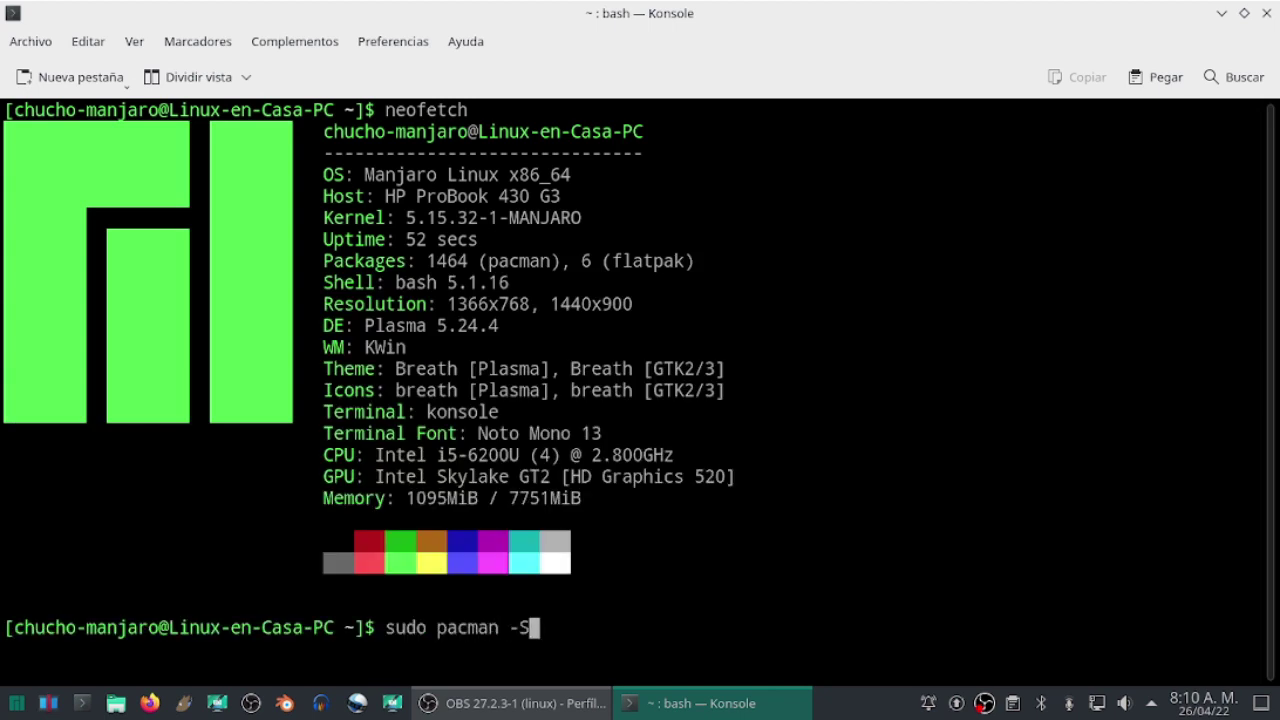
text(yu)
key(Return)
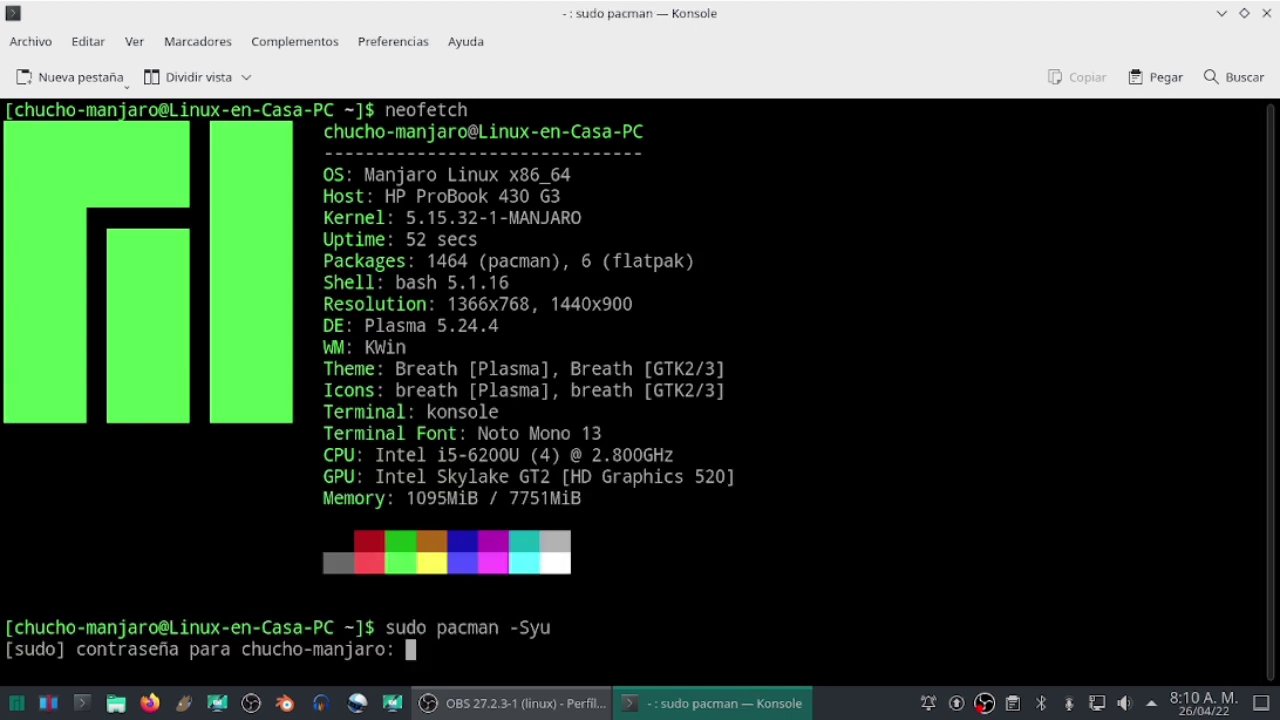
key(Return)
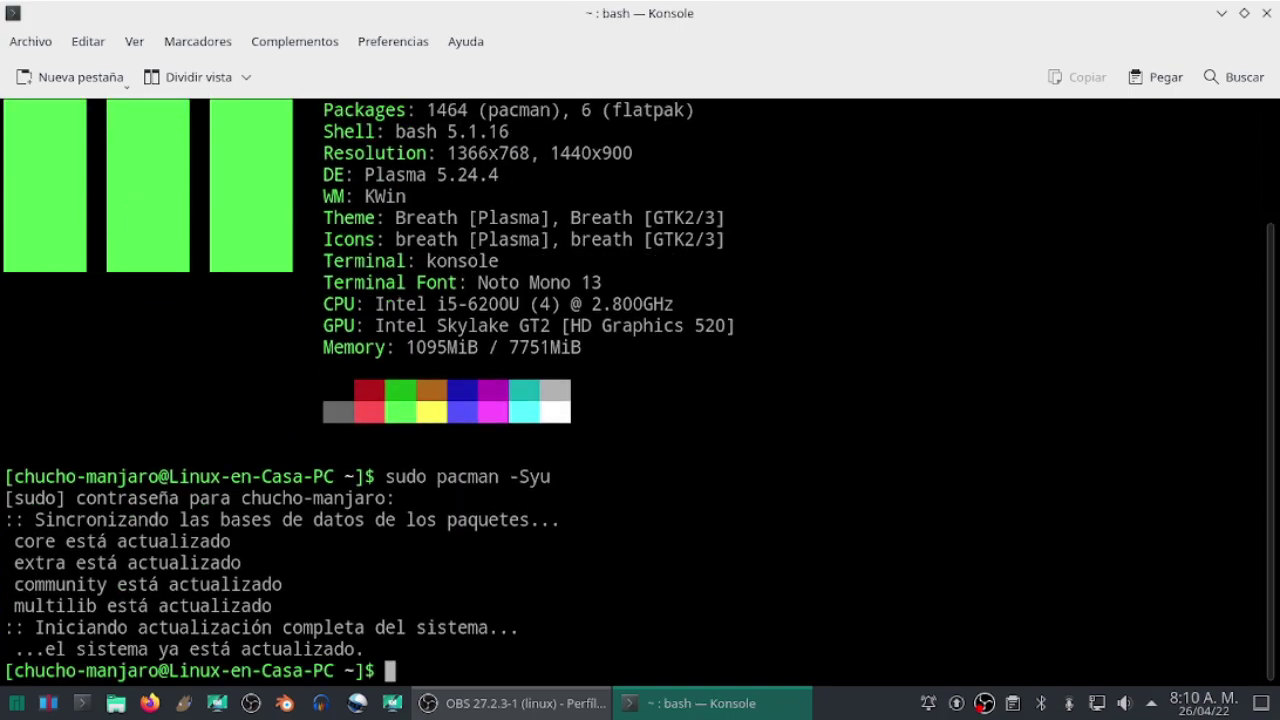
key(ctrl+d)
Open Añadir/Quitar software and search for the ventoy package
click(16, 703)
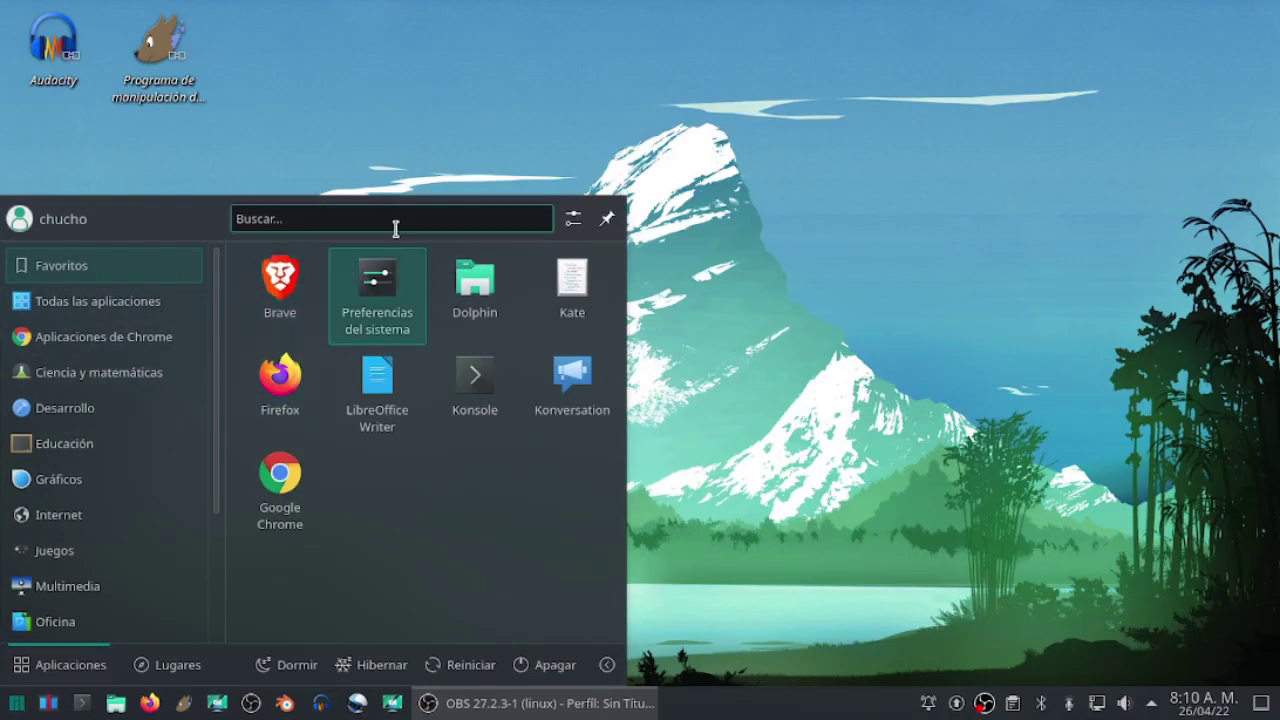
text(pam)
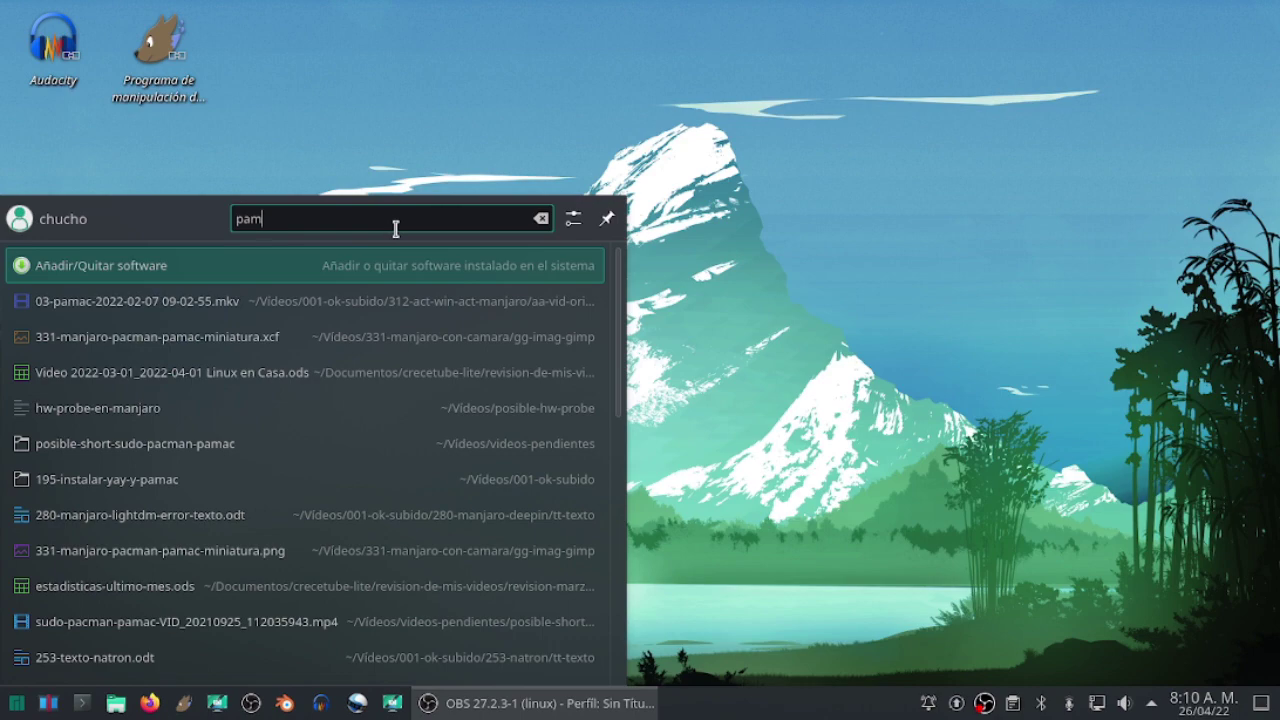
click(280, 266)
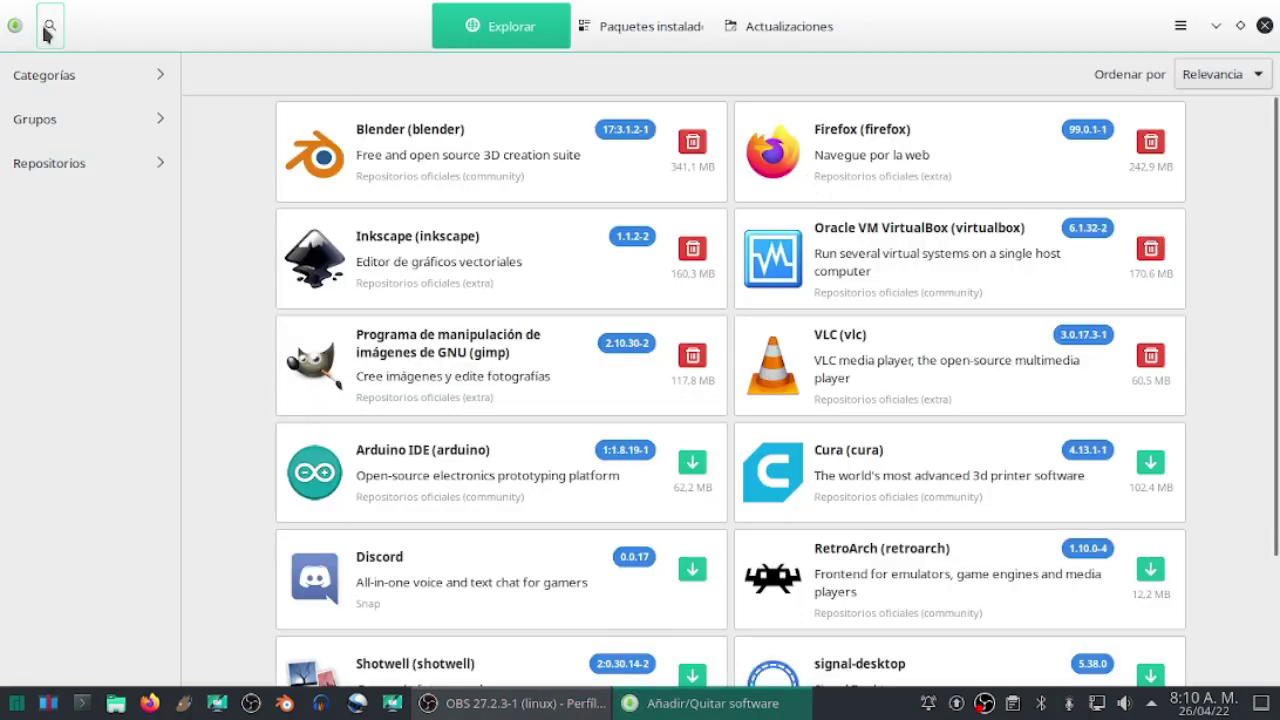
click(46, 22)
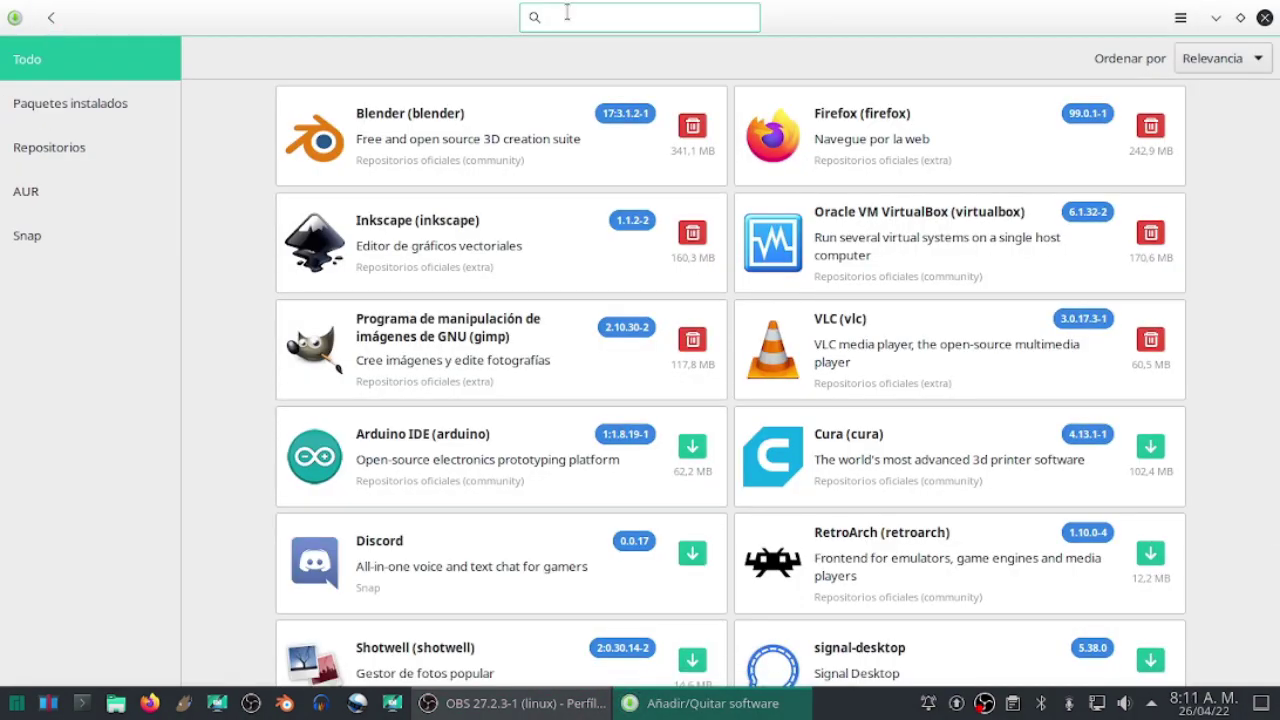
text(ventoy)
key(Return)
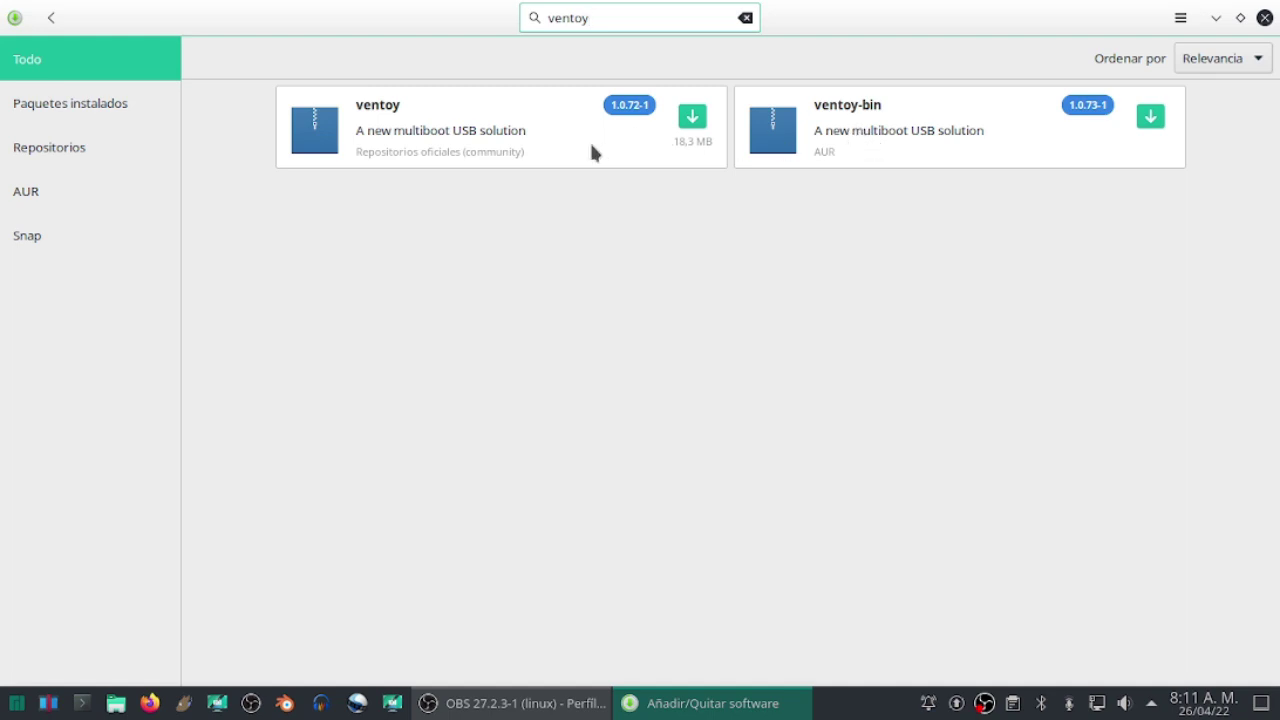
Install ventoy 1.0.72-1 from the official community repository, apply the pending operation, and close the package manager
click(454, 130)
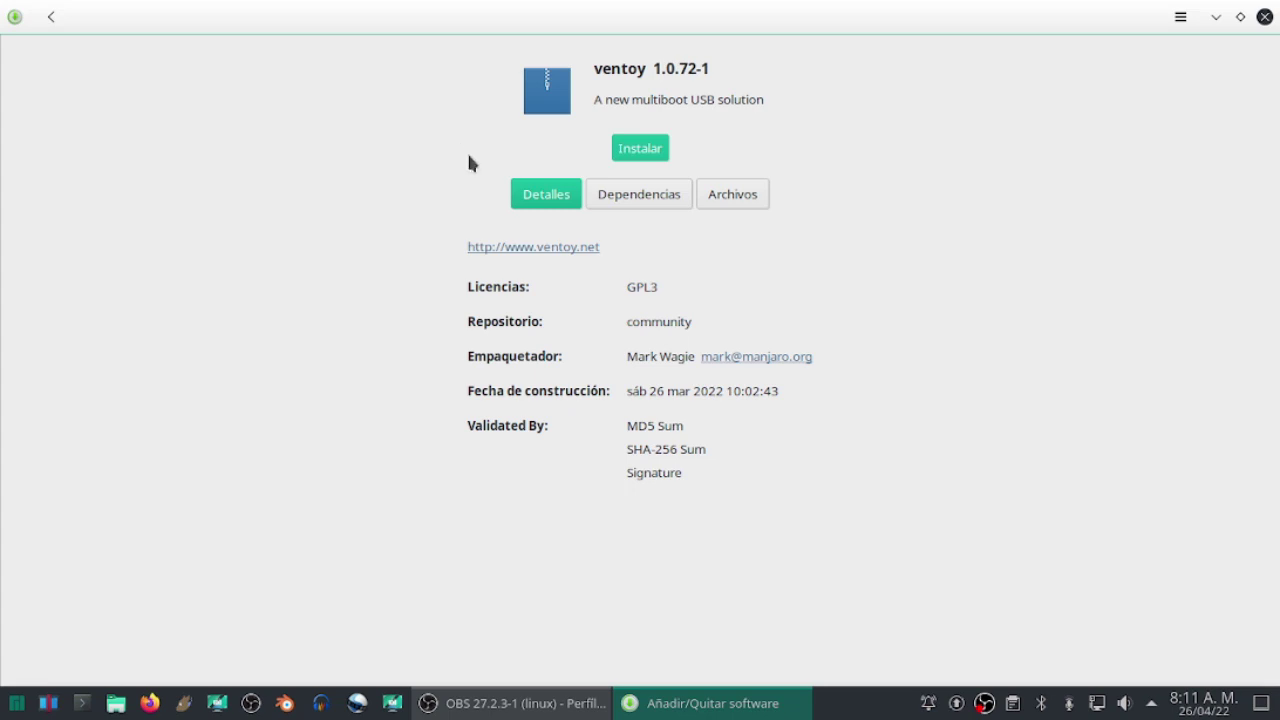
click(636, 154)
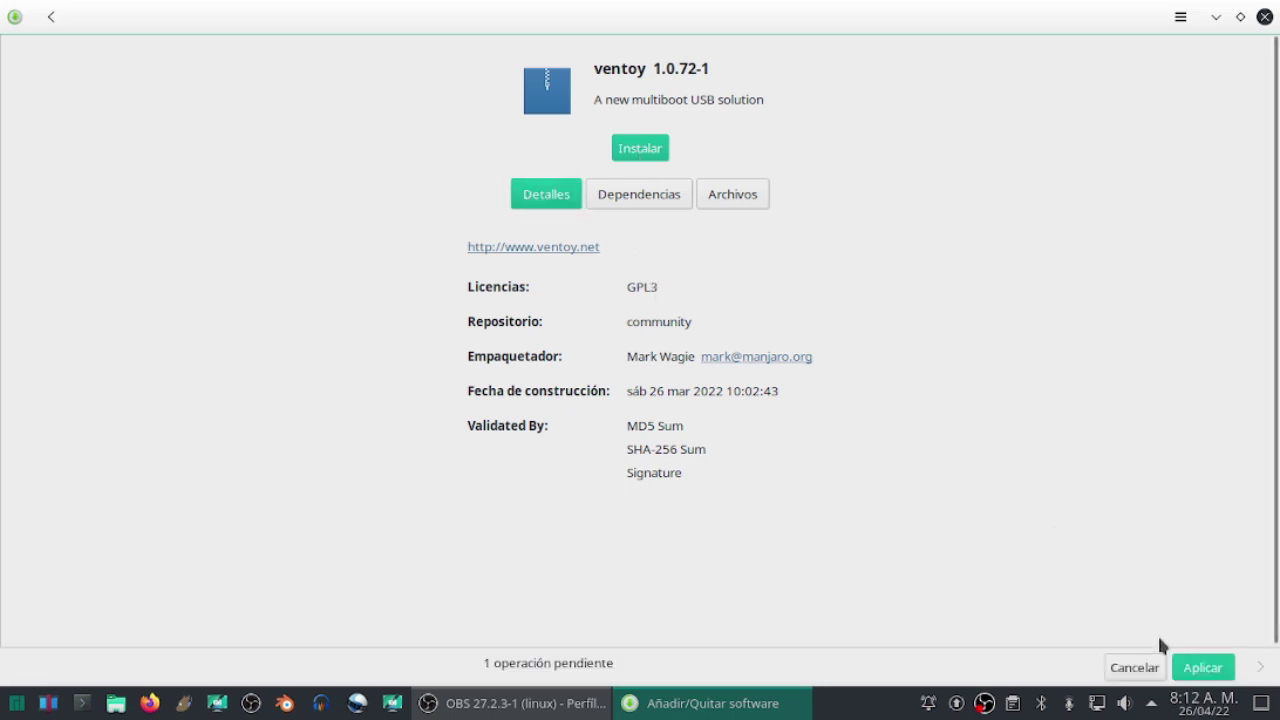
click(1203, 670)
key(Return)
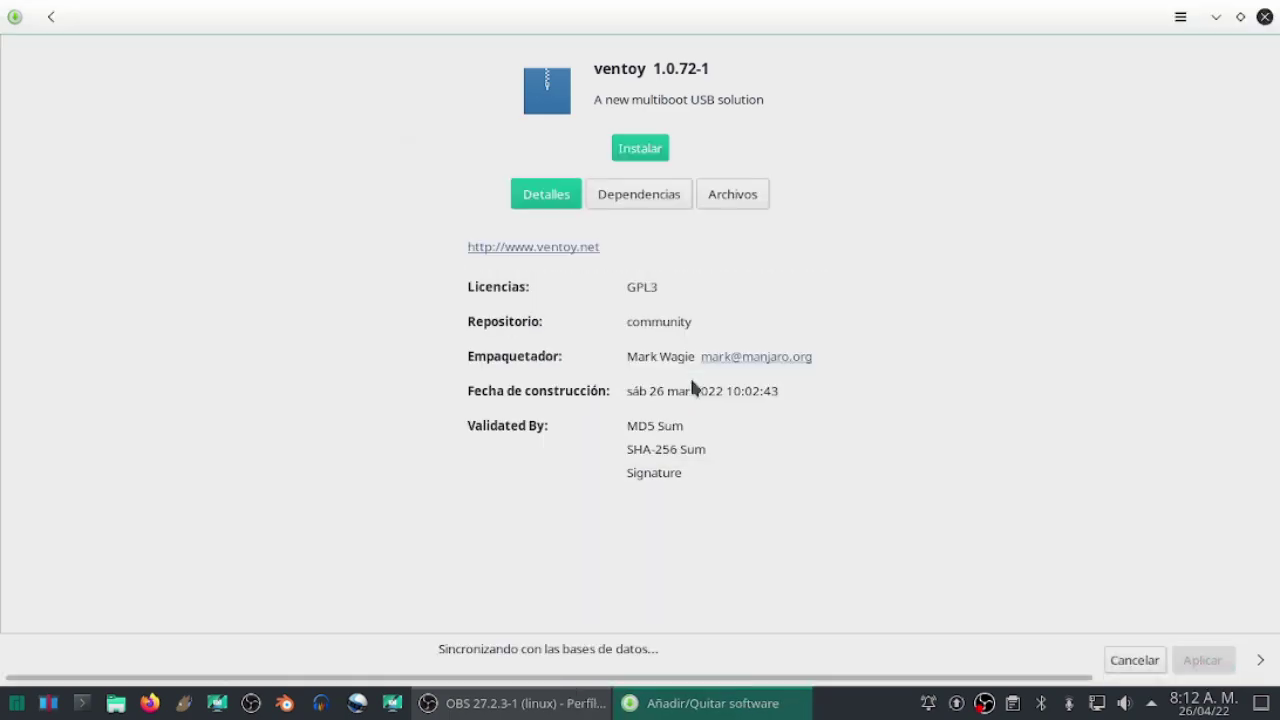
key(Return)
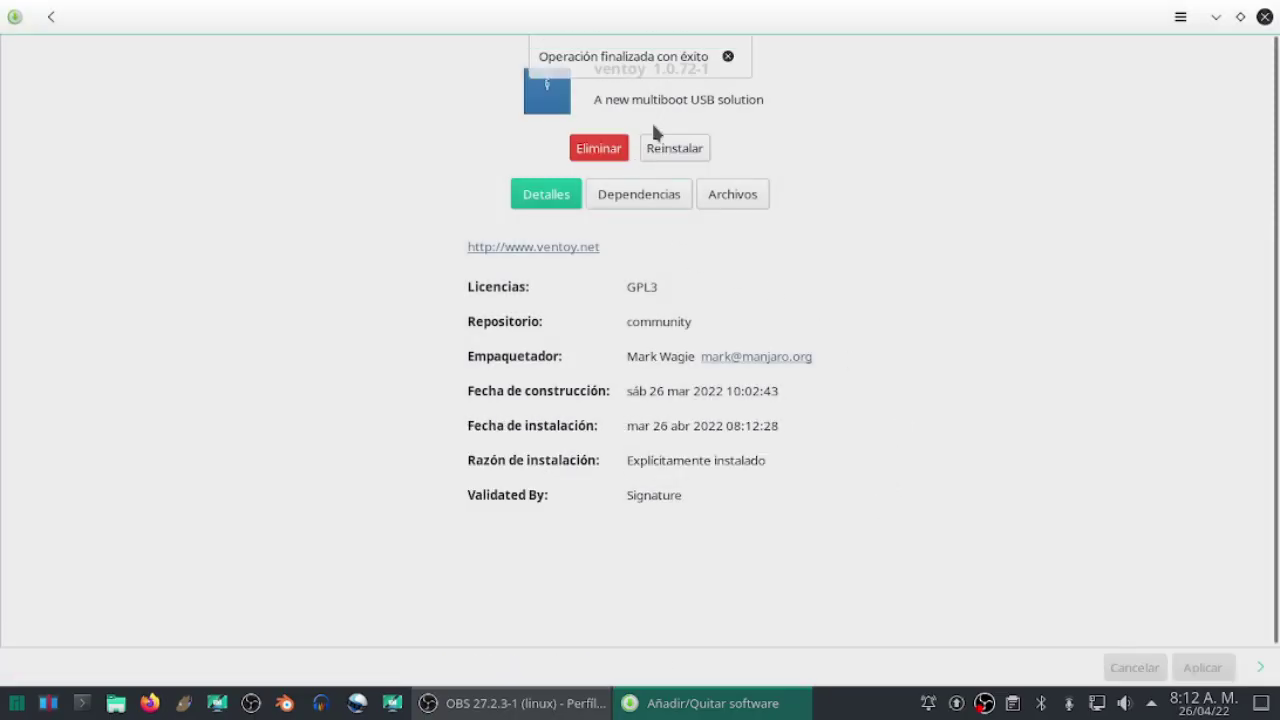
click(1264, 17)
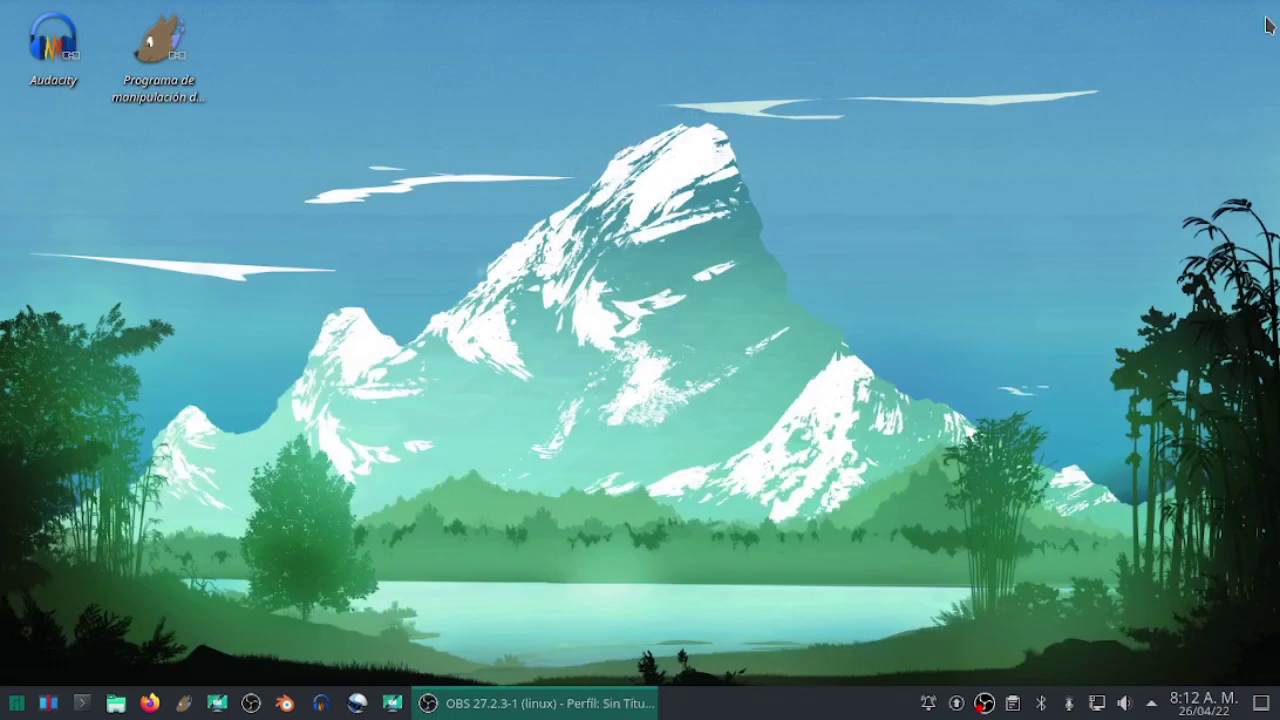
Launch Ventoy from the application launcher and authenticate with the account password
click(15, 706)
click(340, 220)
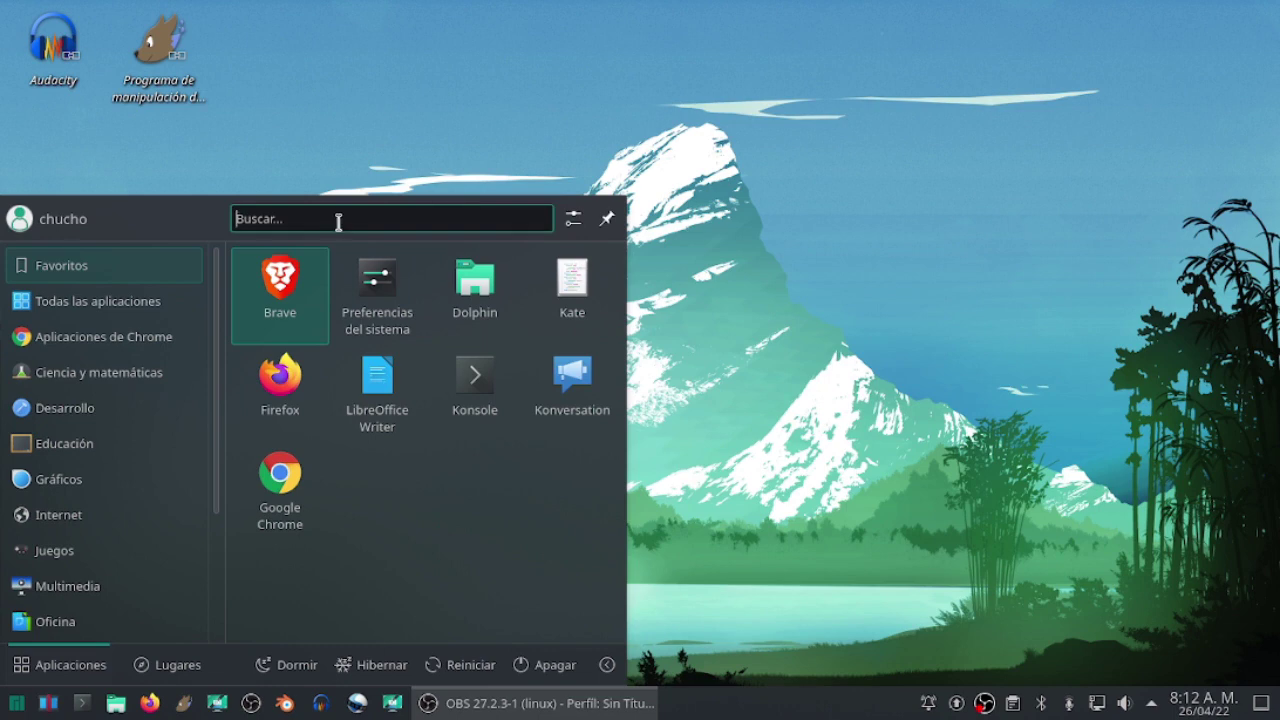
text(vent)
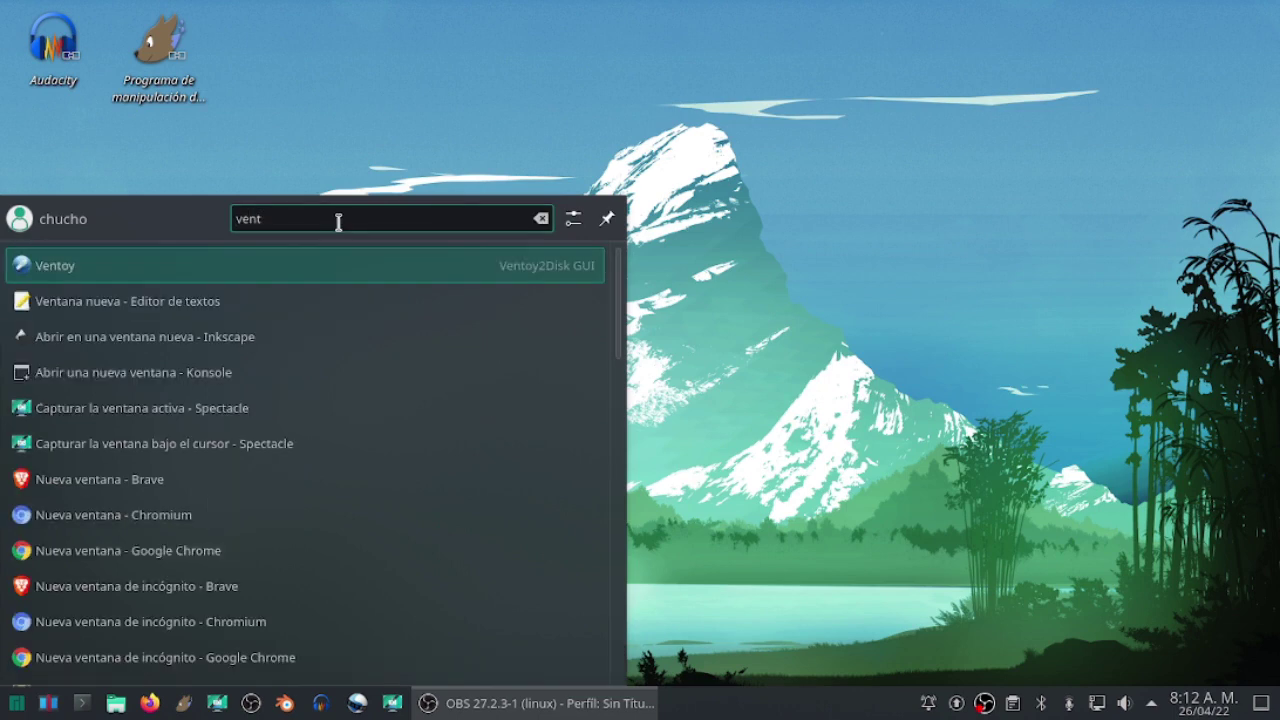
click(246, 278)
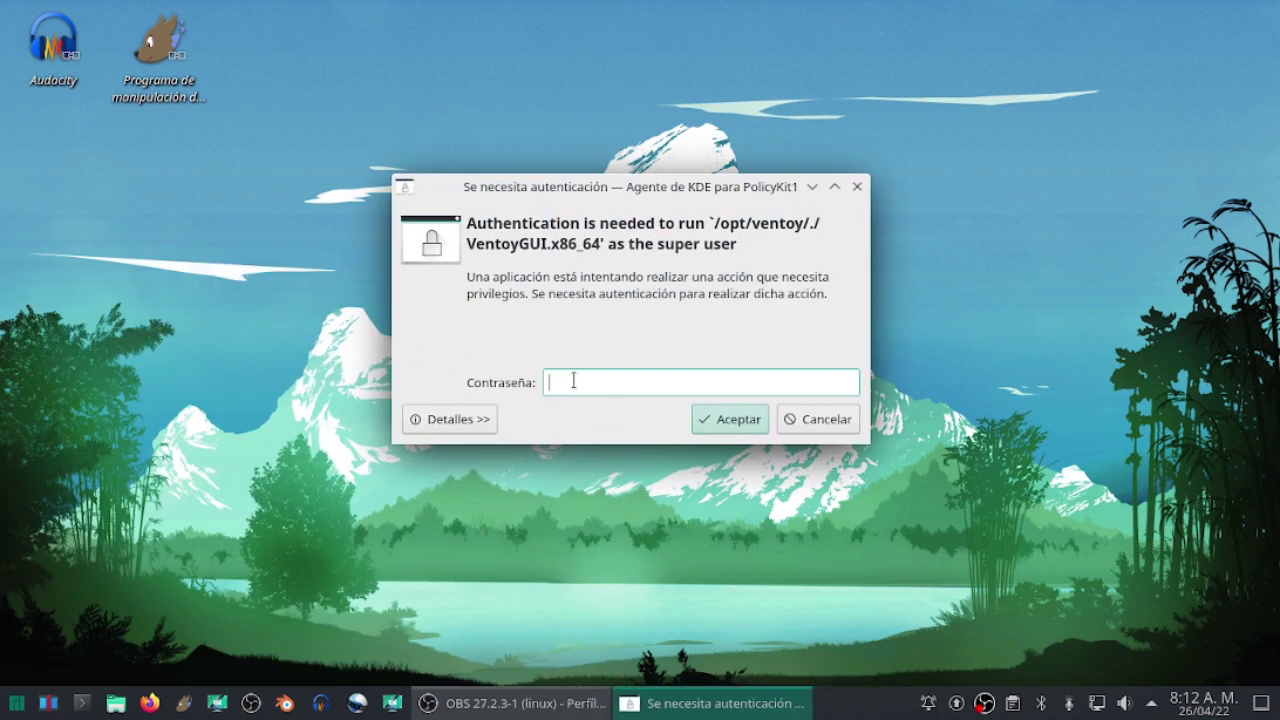
text(*********)
key(Return)
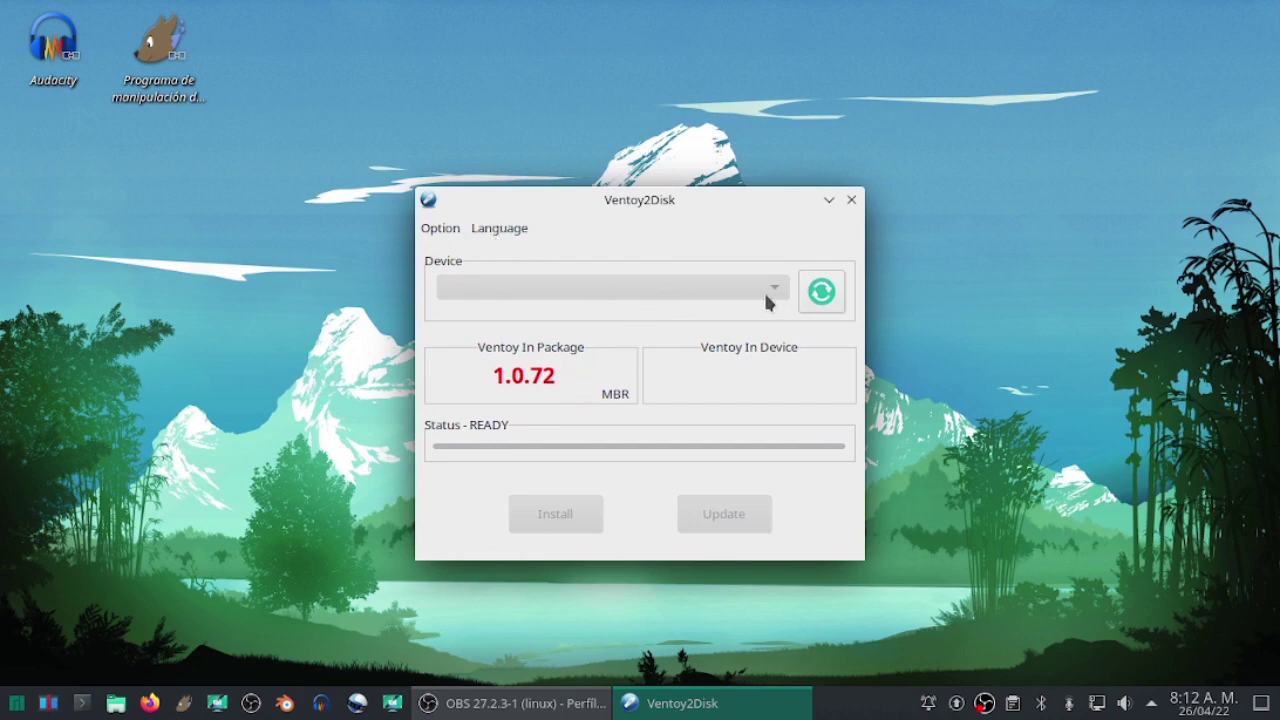
Refresh the Ventoy2Disk device list and select the sdc 32 GB Kingston DT microDuo USB drive
click(824, 293)
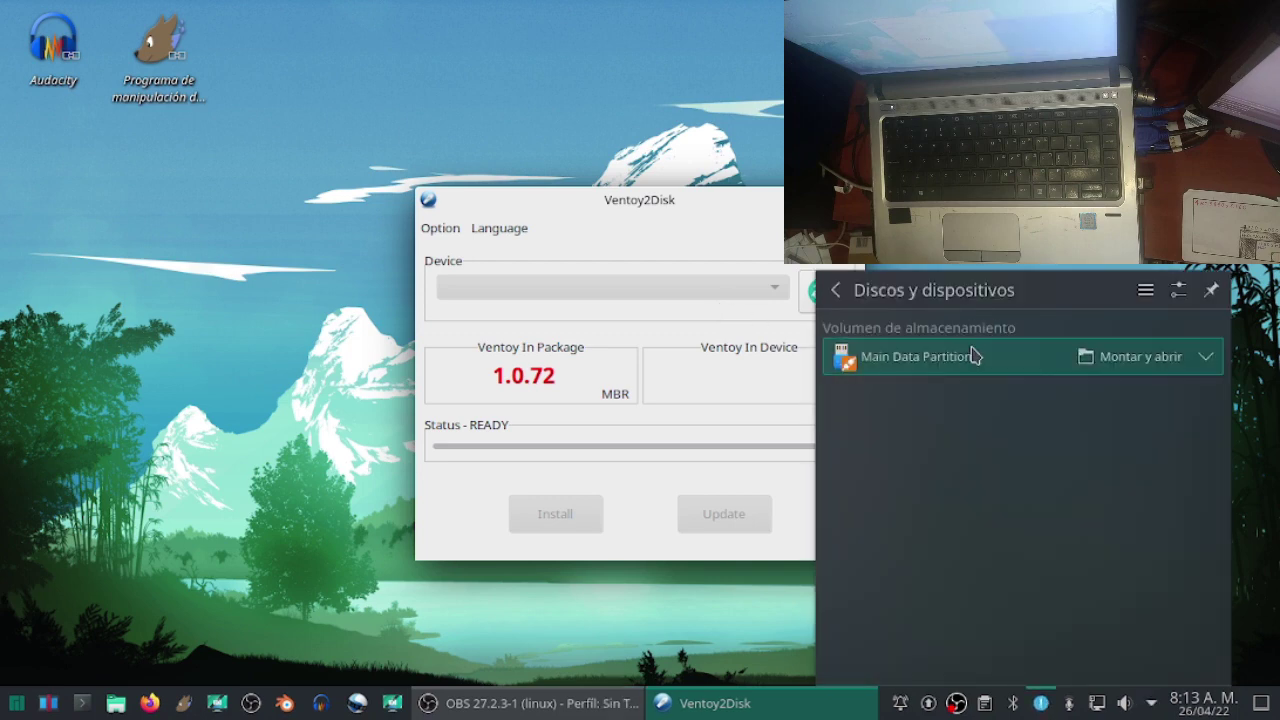
click(821, 292)
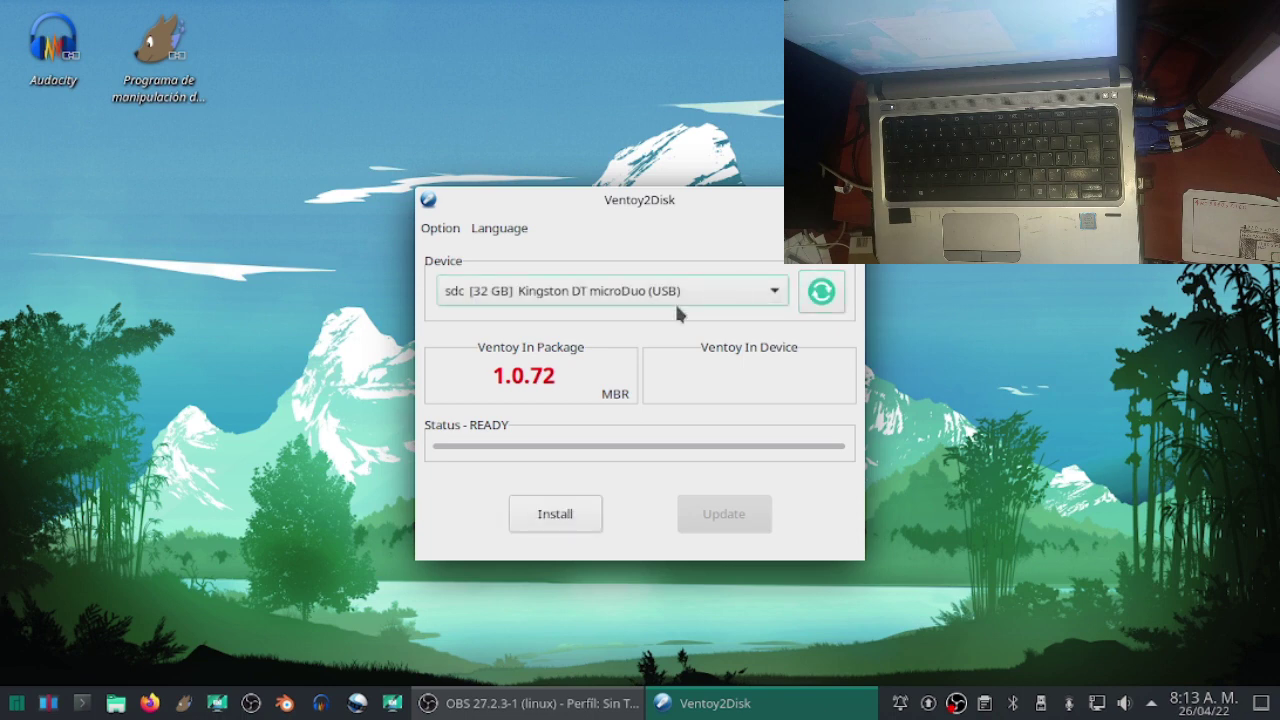
click(670, 290)
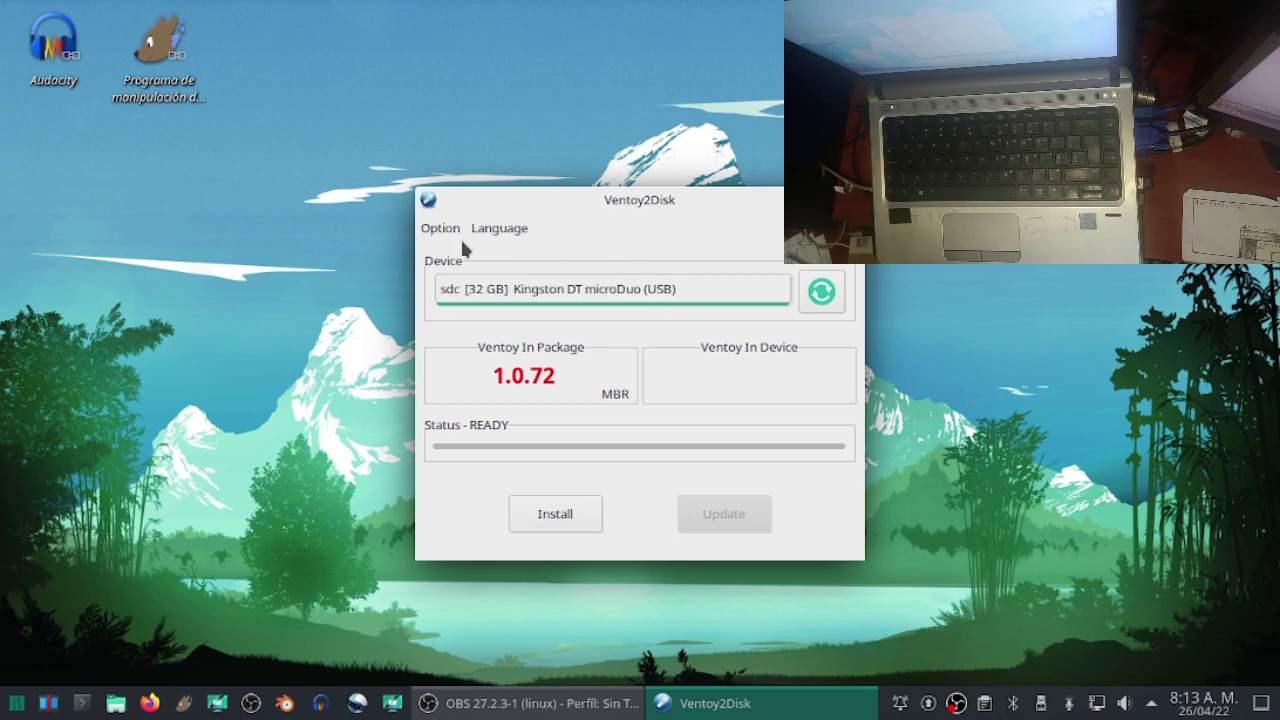
click(583, 289)
Install Ventoy on the Kingston USB drive, accepting the formatting and loss of all its data, and dismiss the completion dialog
click(555, 514)
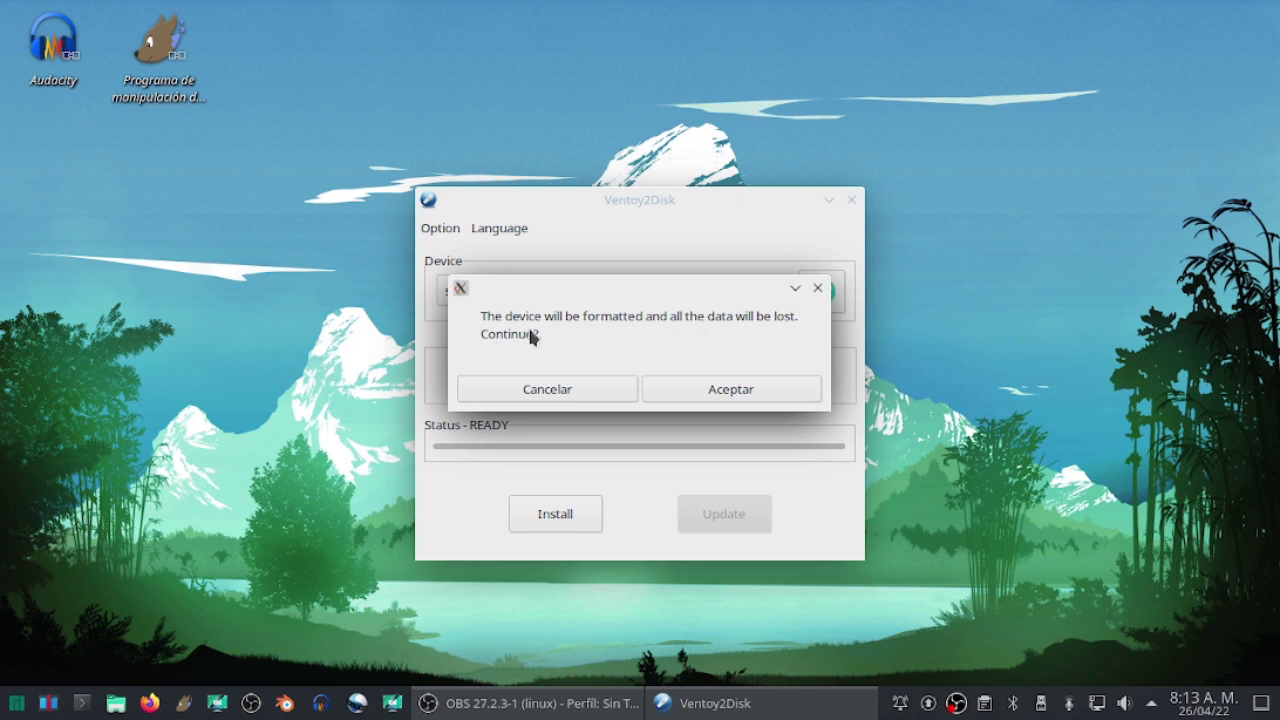
click(719, 395)
click(701, 394)
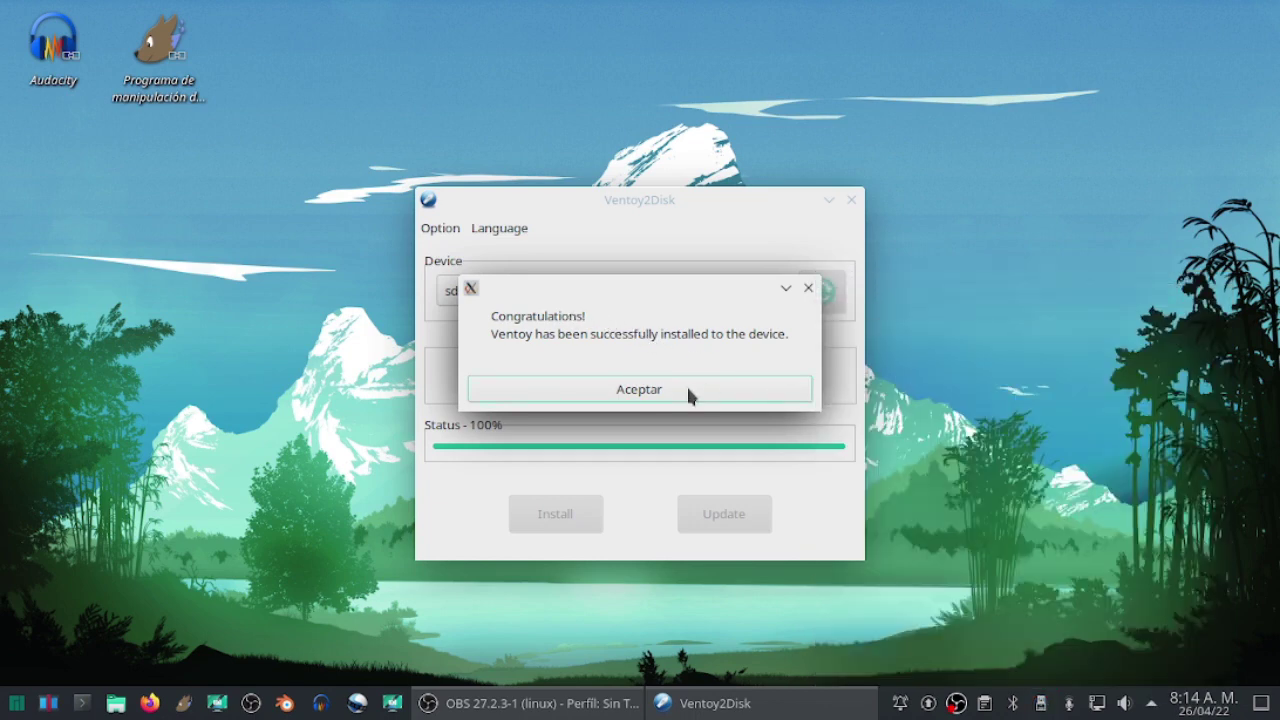
click(689, 394)
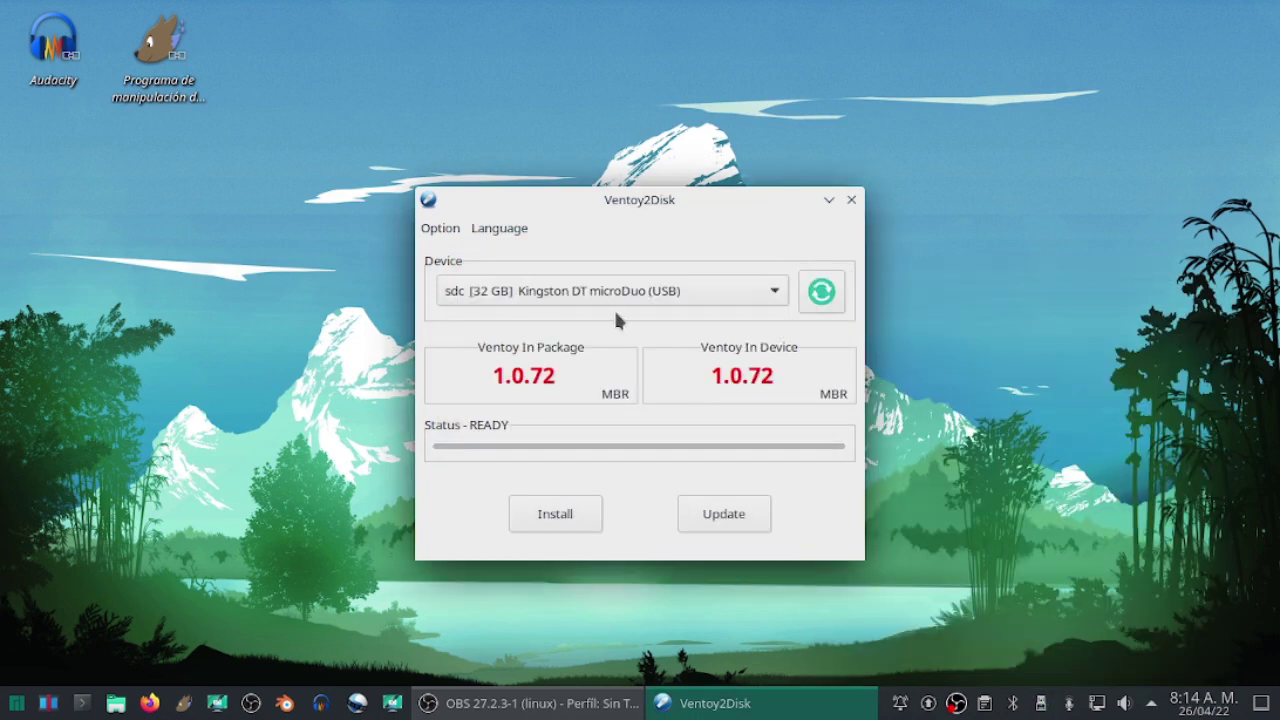
Close Ventoy2Disk and open the prepared Ventoy drive in the Dolphin file manager
click(851, 199)
click(1128, 370)
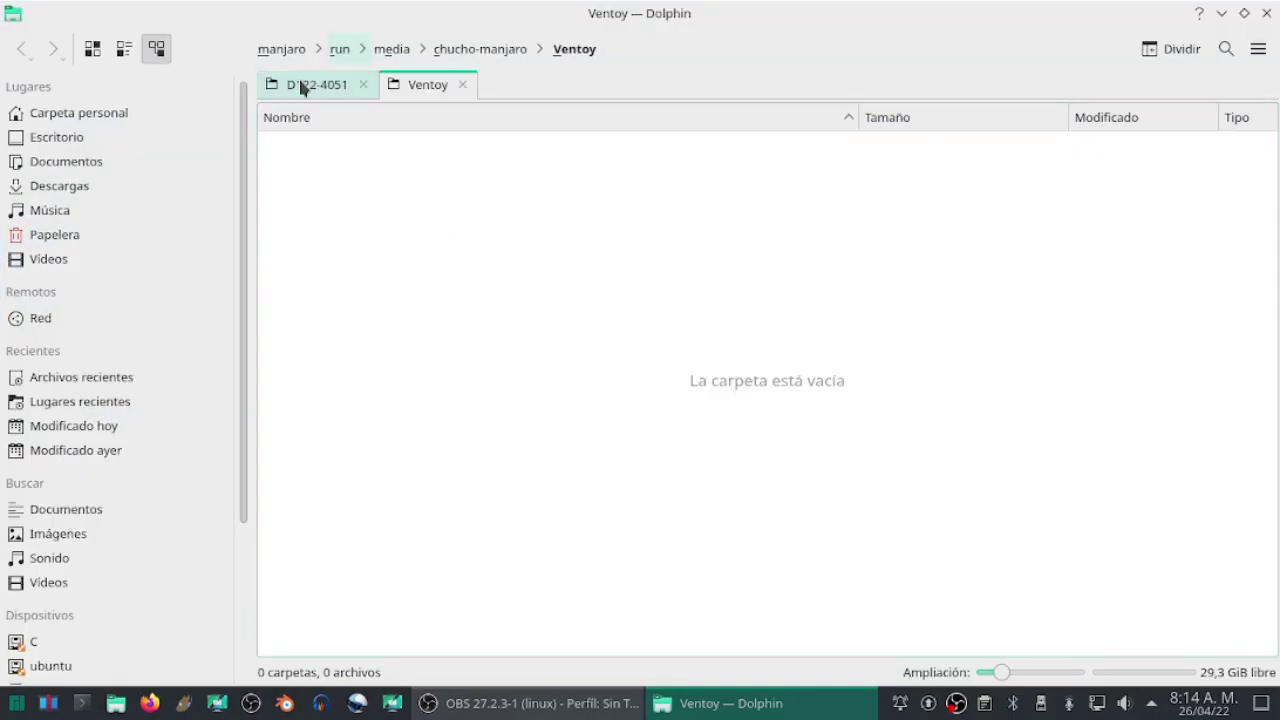
Launch GParted from the application launcher and authenticate with the account password
click(16, 703)
text(gpar)
click(255, 260)
text(*********)
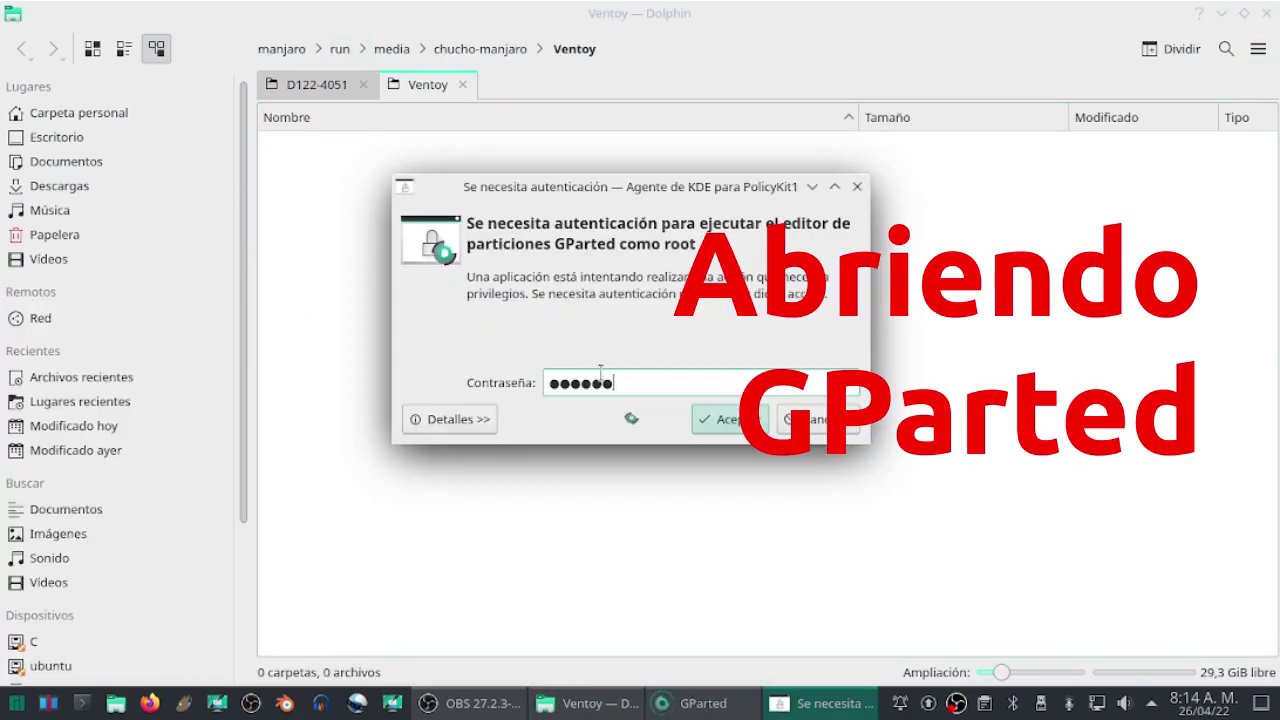
key(Return)
double_click(730, 108)
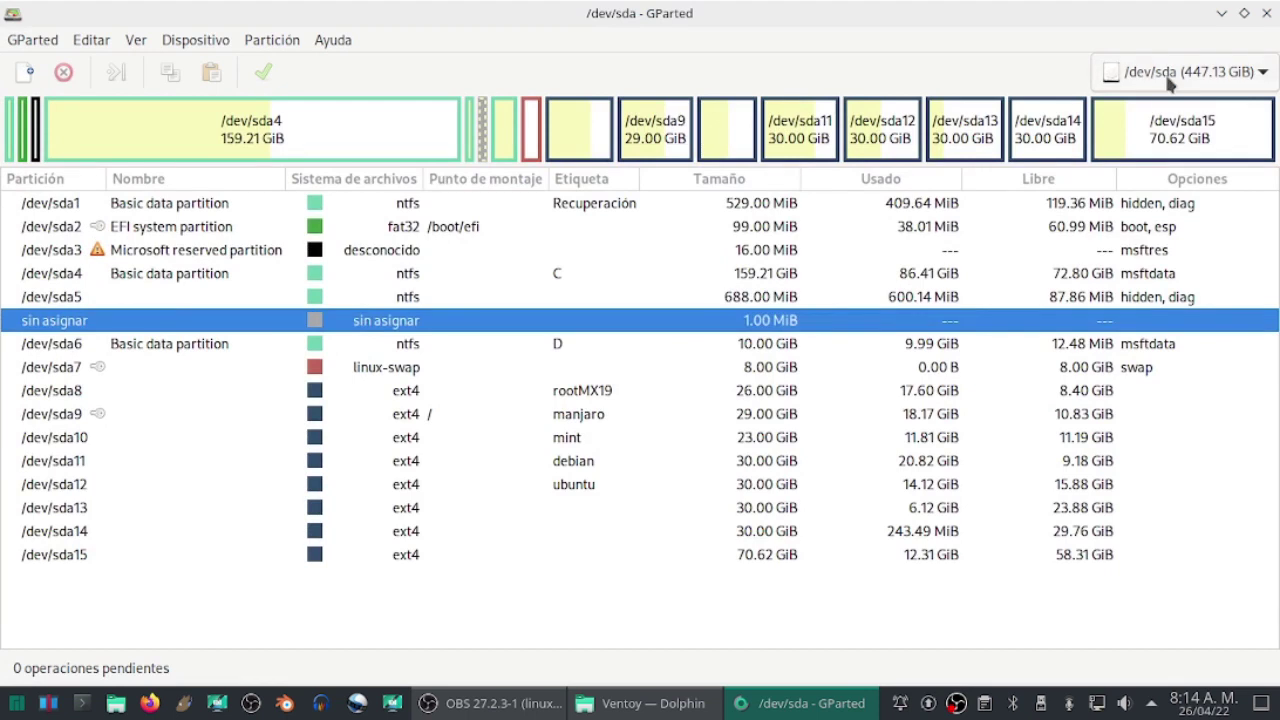
Examine the exfat Ventoy and fat16 VTOYEFI partitions on /dev/sdc, and close GParted
click(1170, 75)
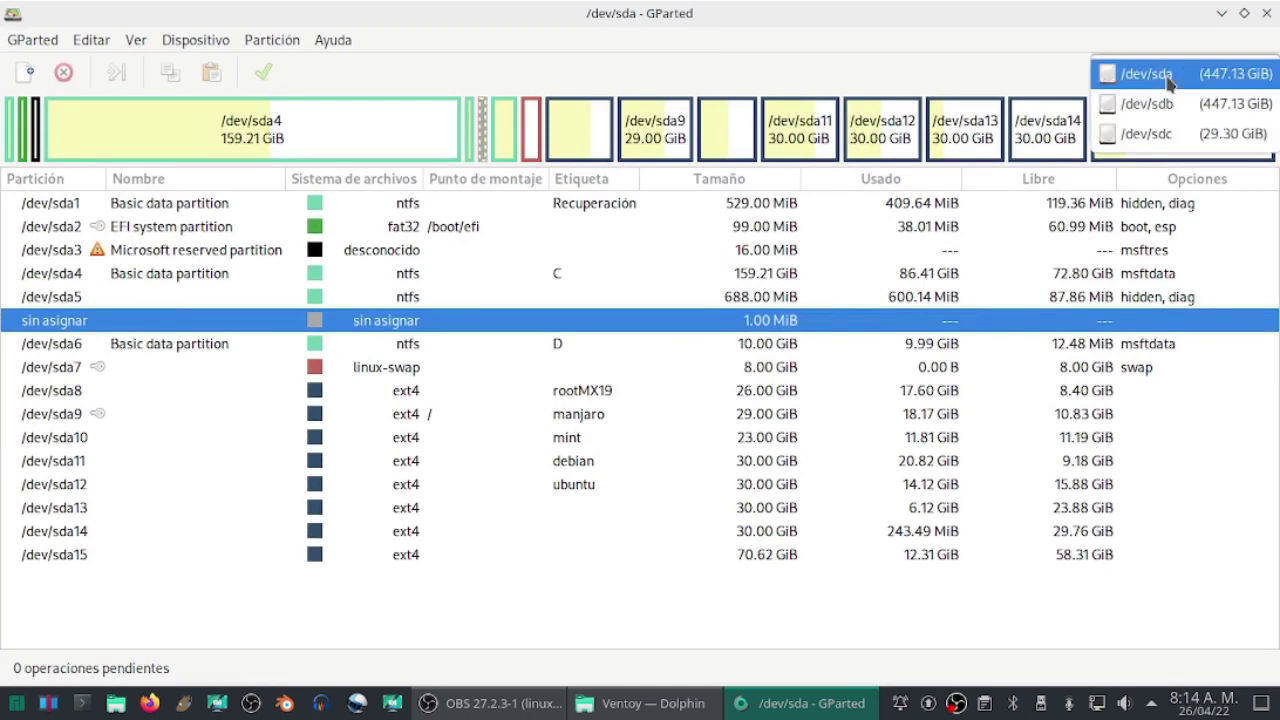
click(1166, 136)
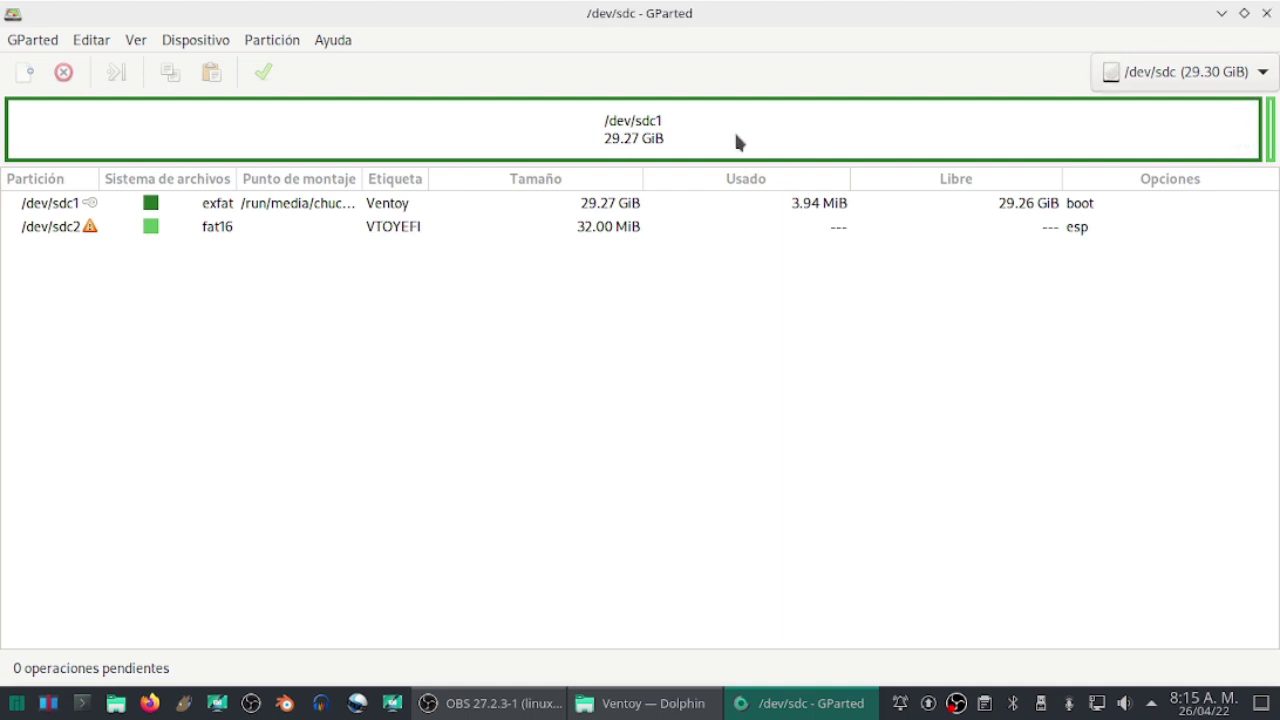
click(583, 230)
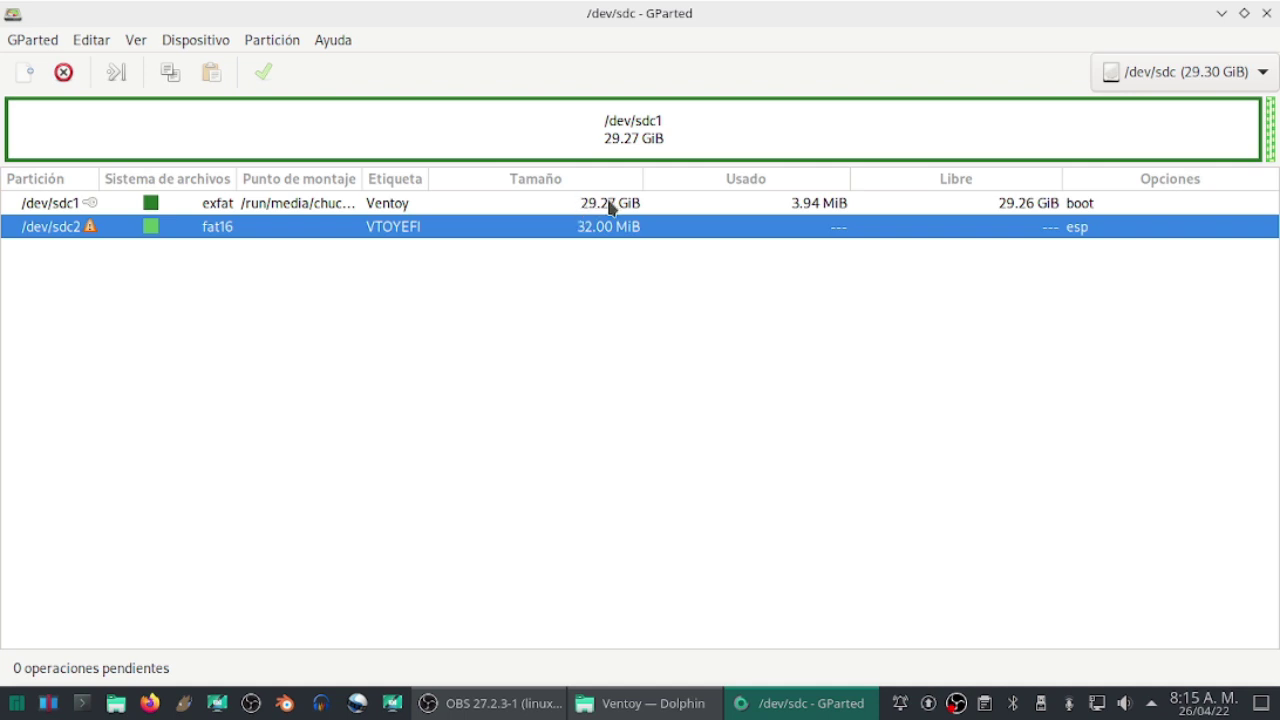
click(611, 207)
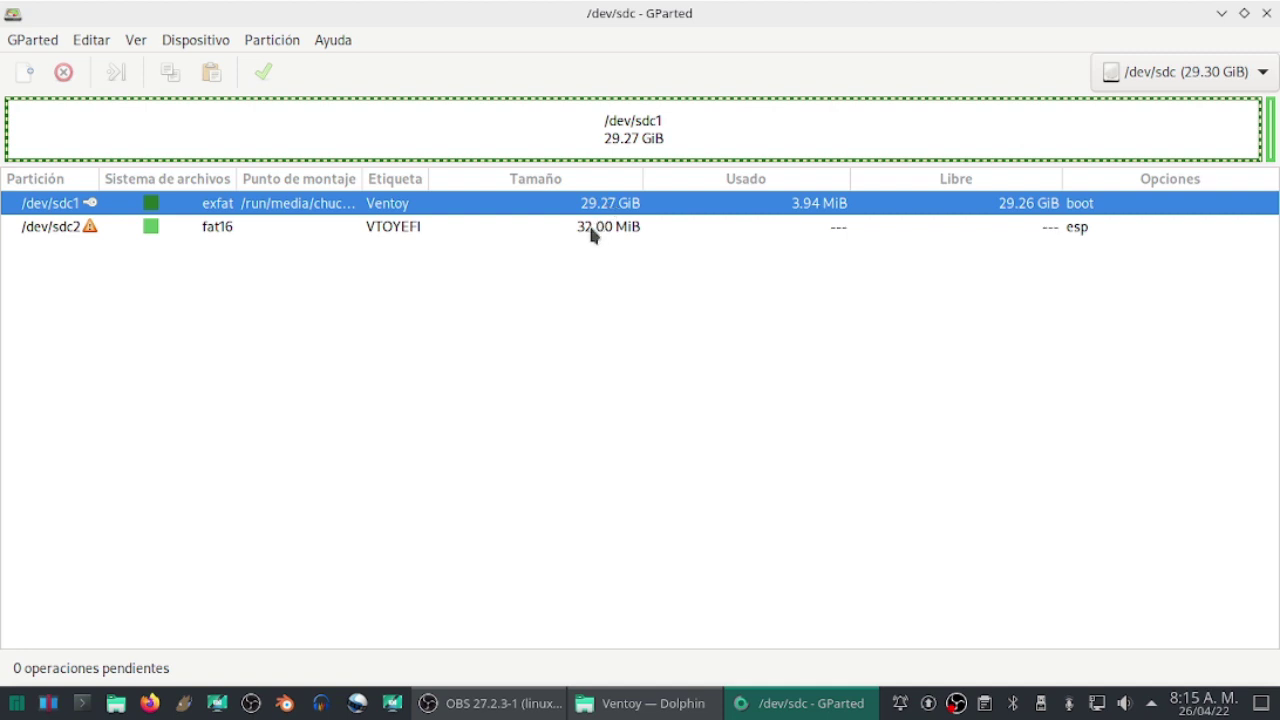
click(1267, 14)
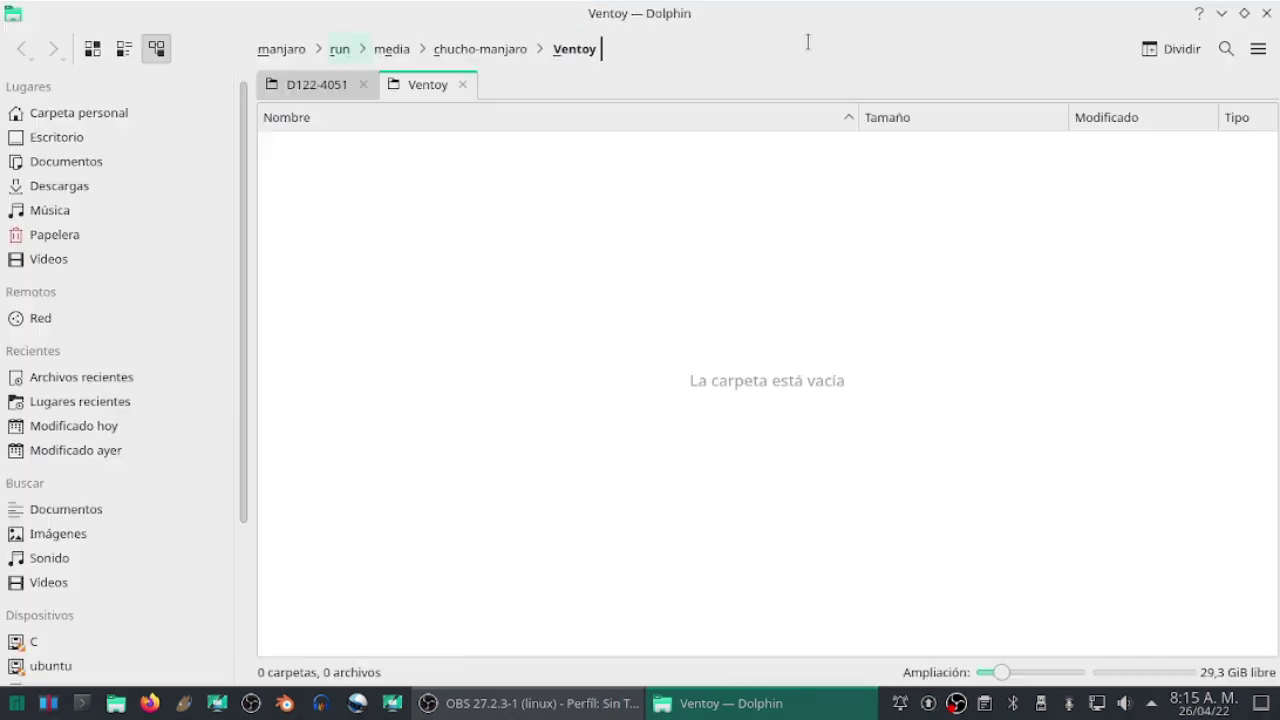
Arrange the Ventoy drive window side by side with the Descargas/buntus folder window
drag(806, 40, 986, 13)
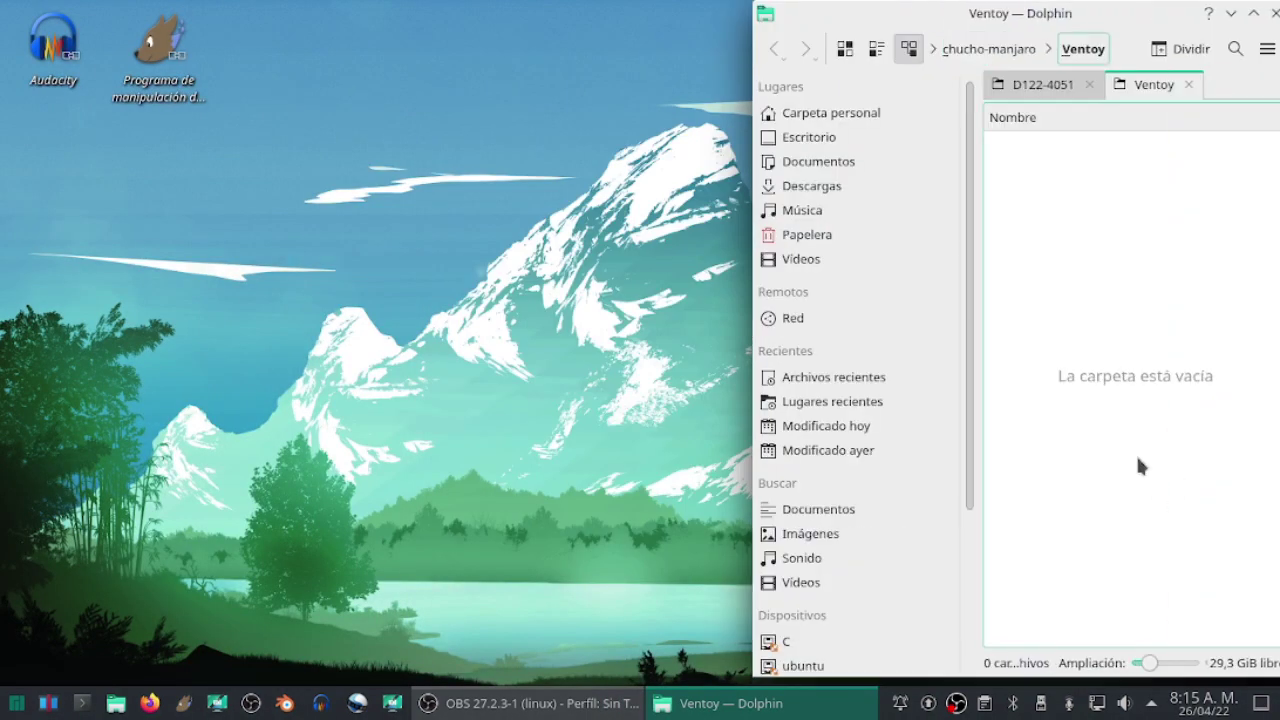
drag(757, 317, 466, 317)
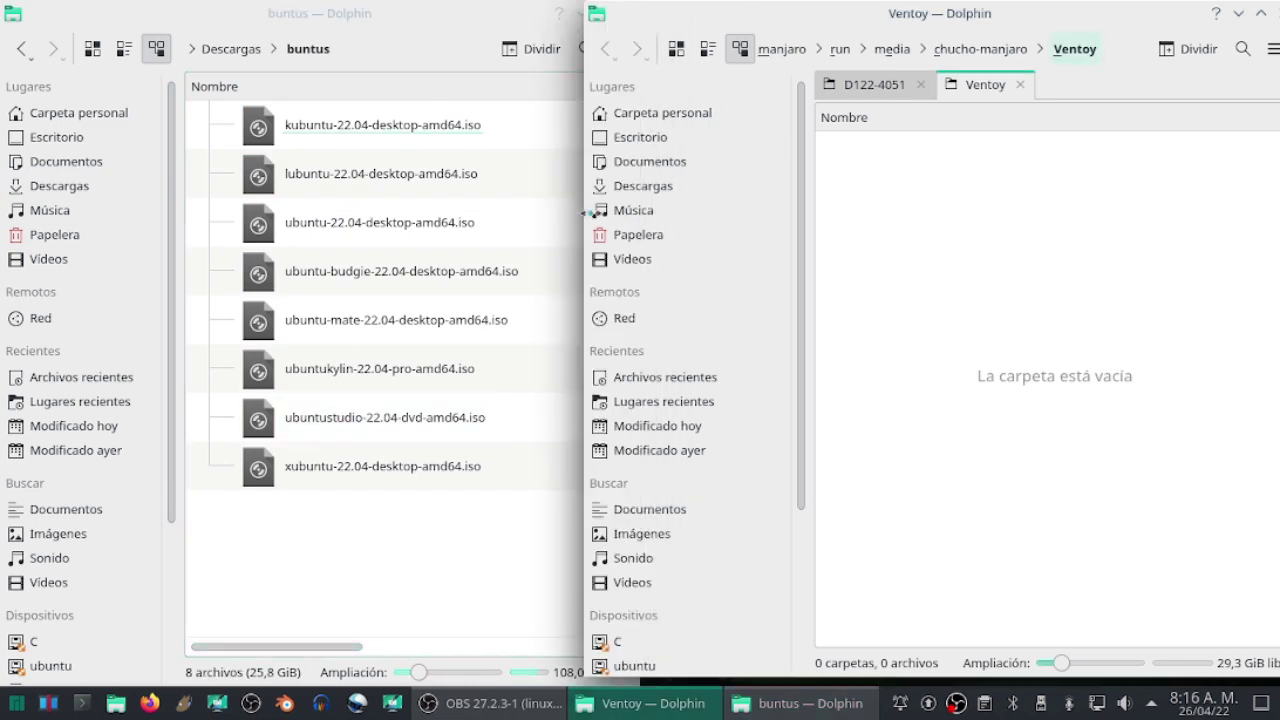
Copy ubuntu-22.04-desktop-amd64.iso from the buntus folder to the Ventoy drive
key(ctrl+a)
right_click(308, 140)
click(308, 222)
right_click(310, 222)
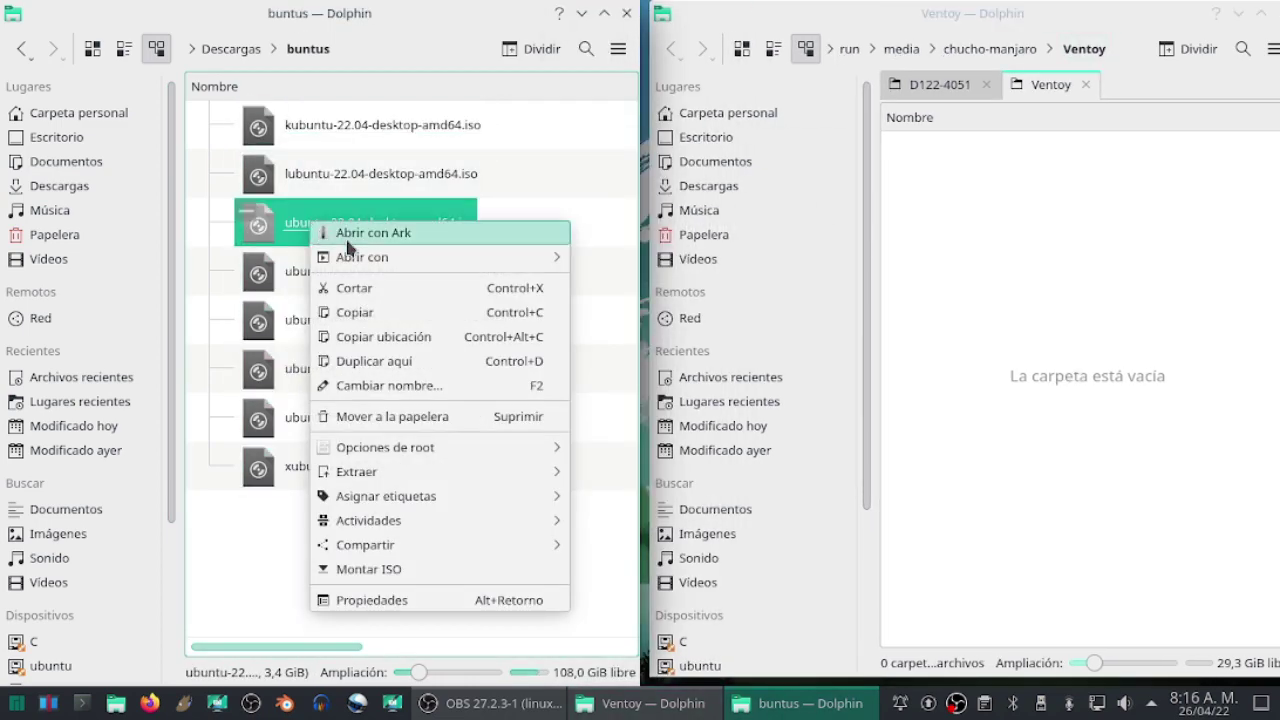
click(366, 318)
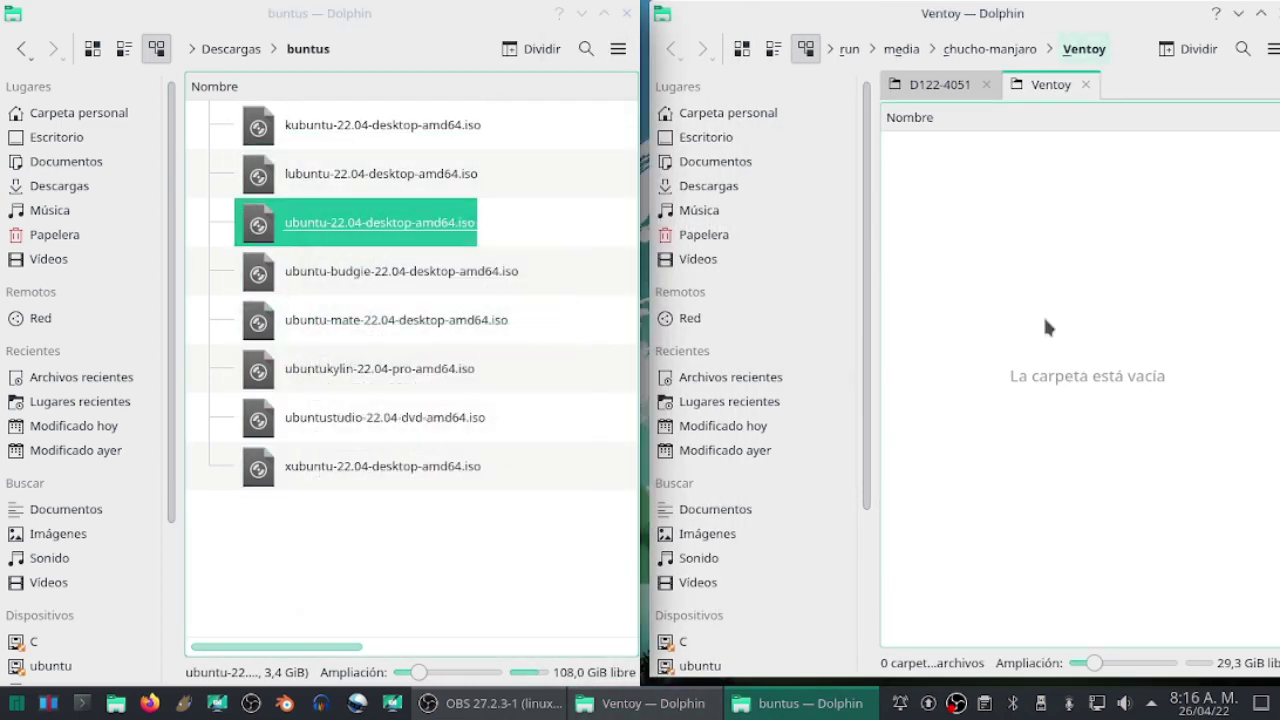
right_click(1048, 330)
click(1058, 388)
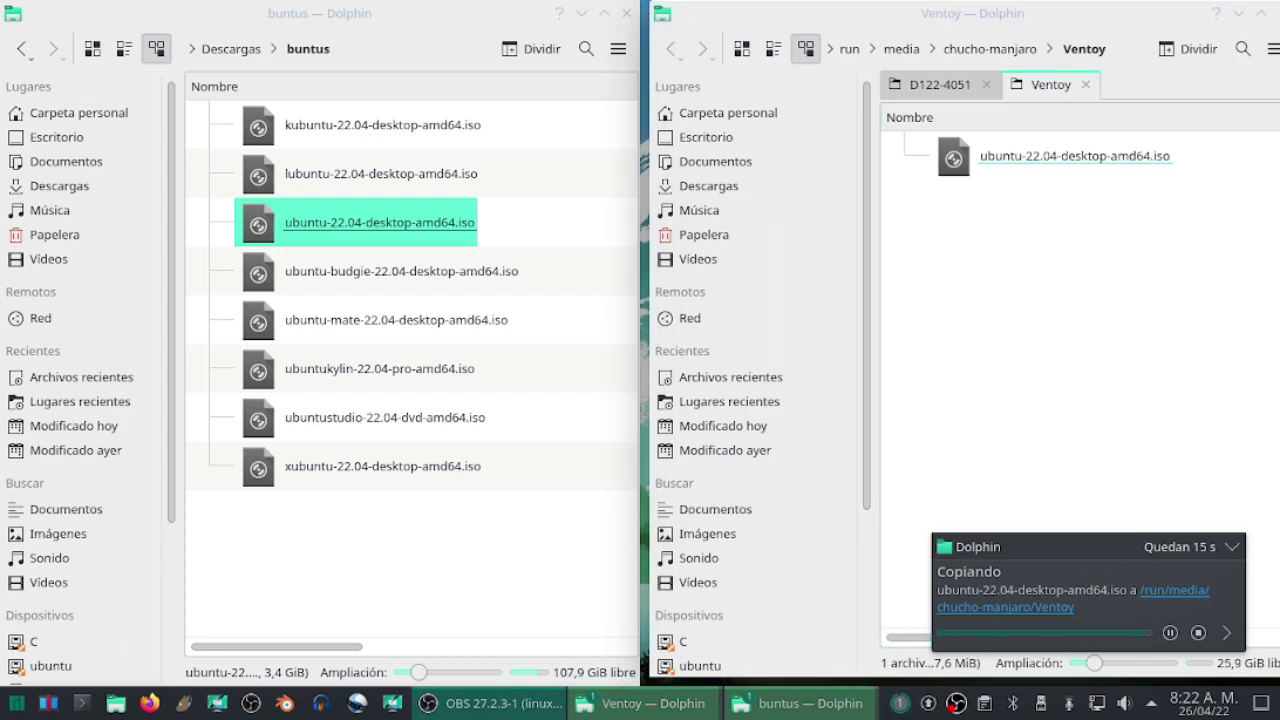
Copy kubuntu-22.04-desktop-amd64.iso and lubuntu-22.04-desktop-amd64.iso from the buntus folder to the Ventoy drive
click(381, 173)
shift+click(318, 125)
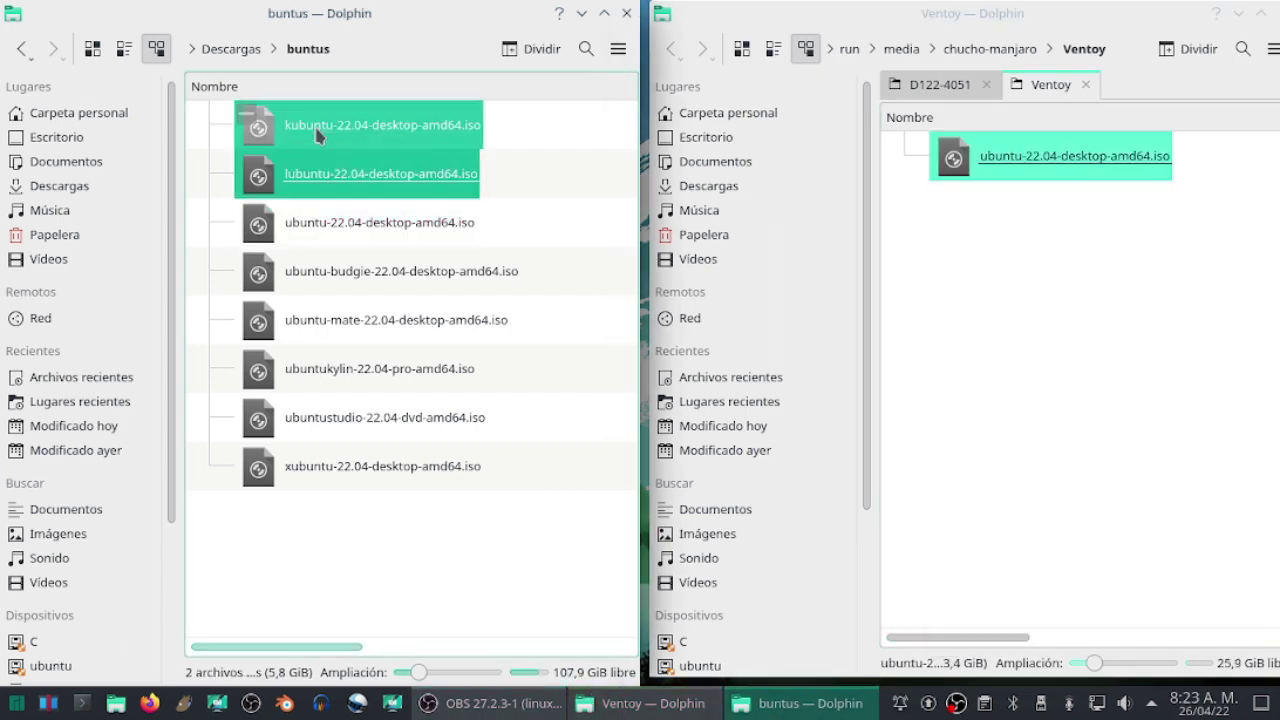
drag(318, 125, 1108, 381)
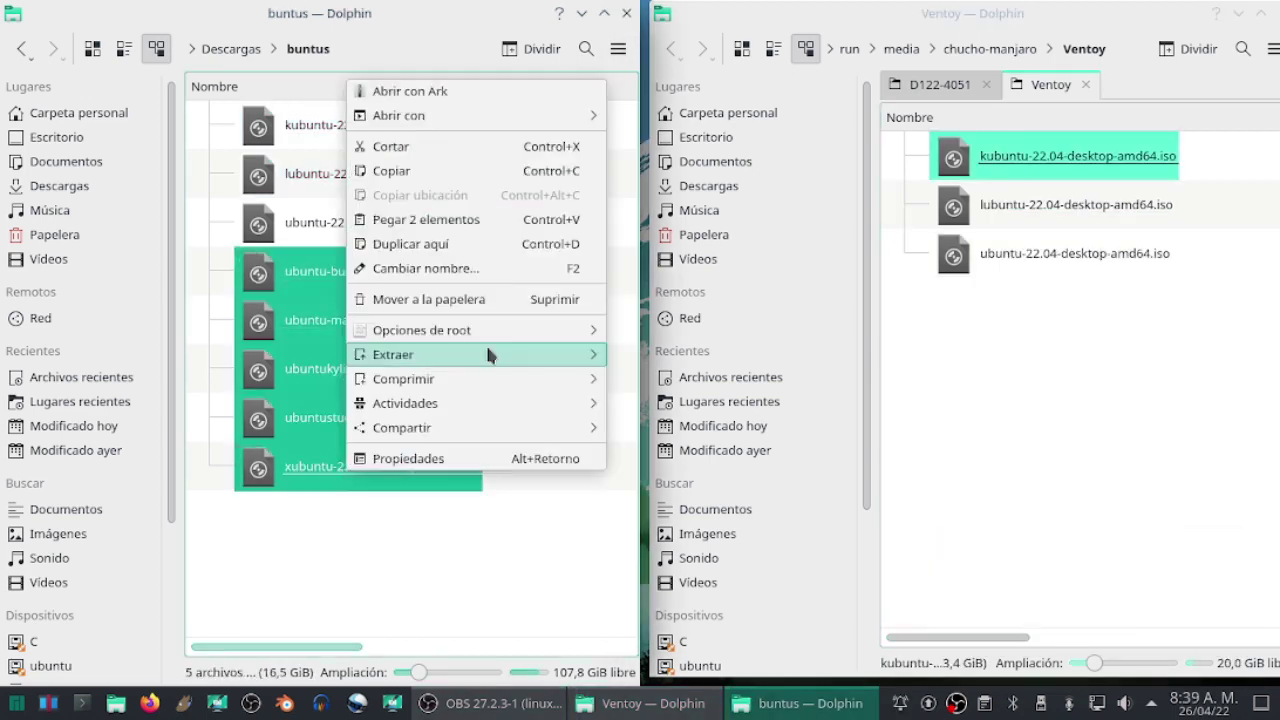
Copy the ubuntu-budgie, ubuntu-mate, ubuntukylin, ubuntustudio and xubuntu 22.04 ISO files from the buntus folder to the Ventoy drive
click(400, 169)
right_click(1006, 340)
click(1091, 414)
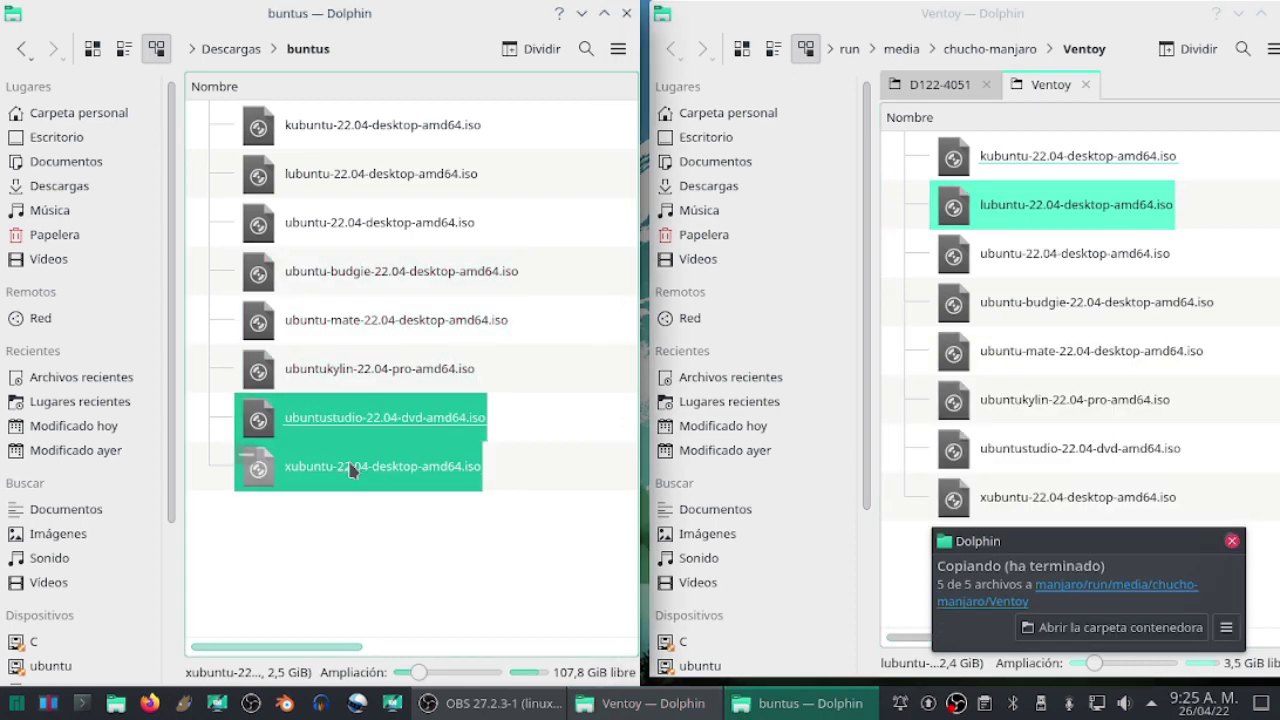
Open the combined properties of all ISO files in the buntus folder and enlarge the dialog to read the full details
key(ctrl+a)
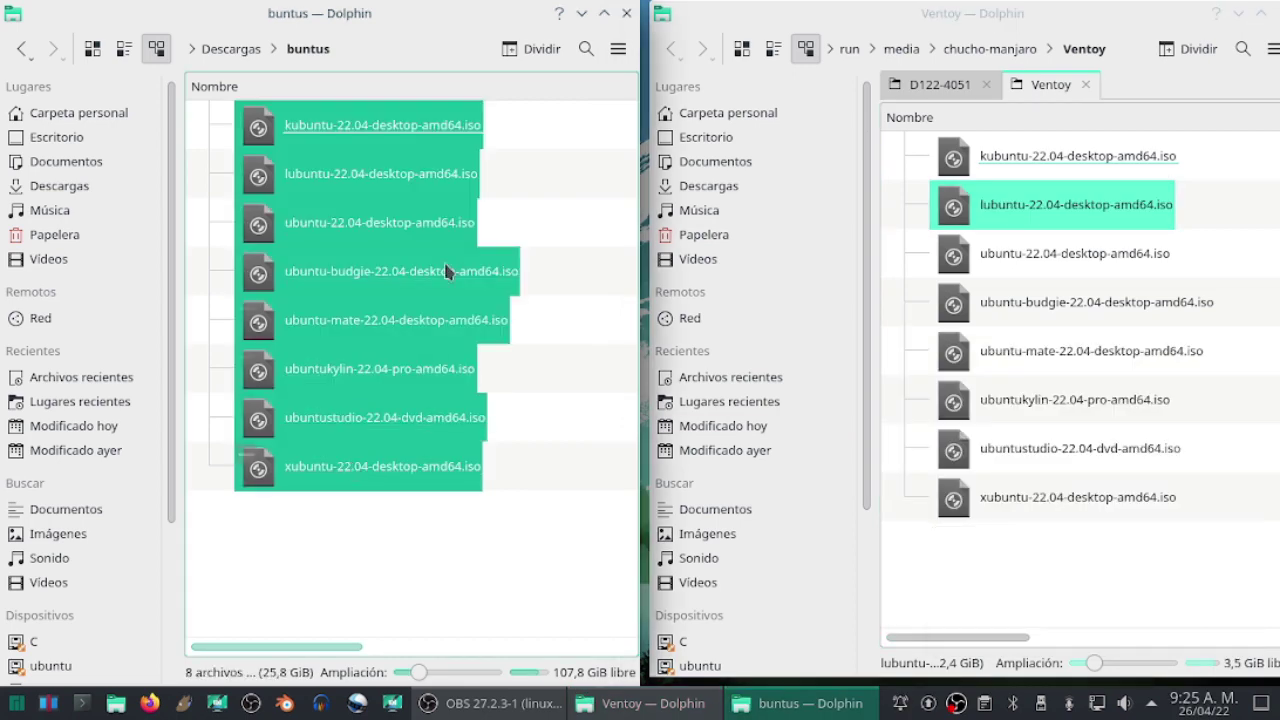
right_click(338, 232)
click(385, 608)
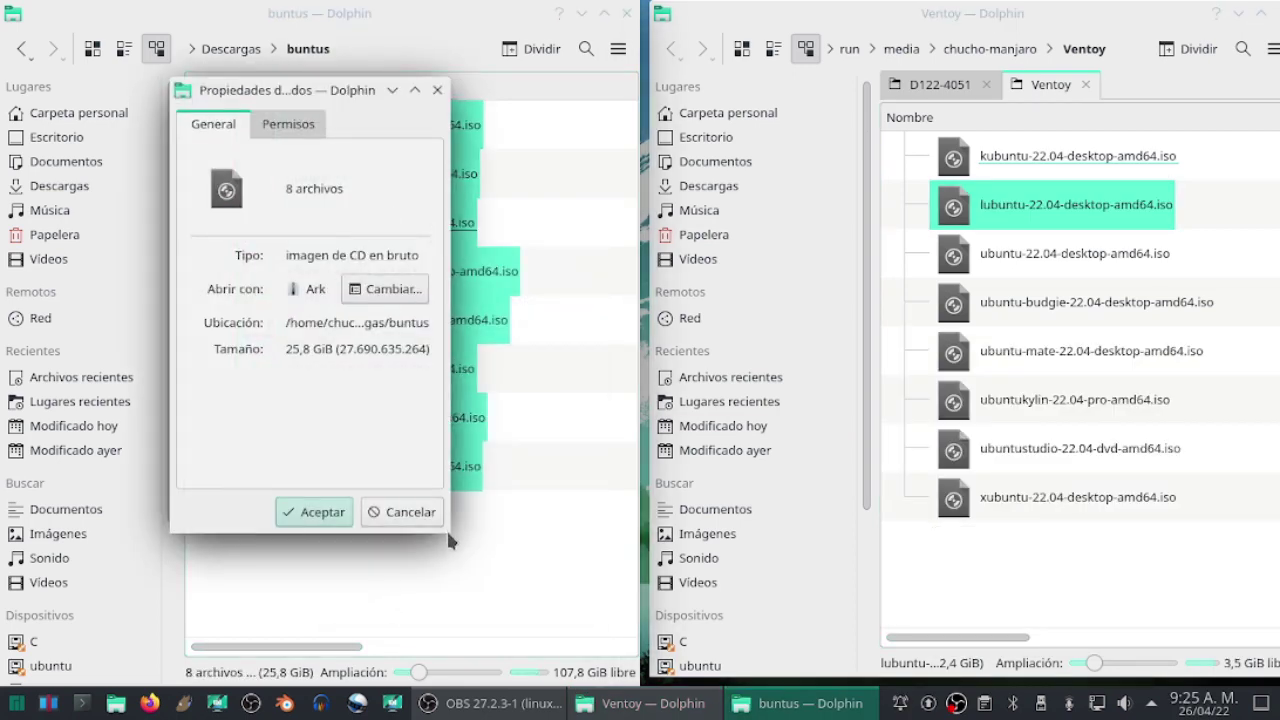
drag(452, 532, 597, 583)
Open the combined properties of all ISO files on the Ventoy drive, compare their total size with the originals, and dismiss the dialog
drag(1073, 481, 949, 491)
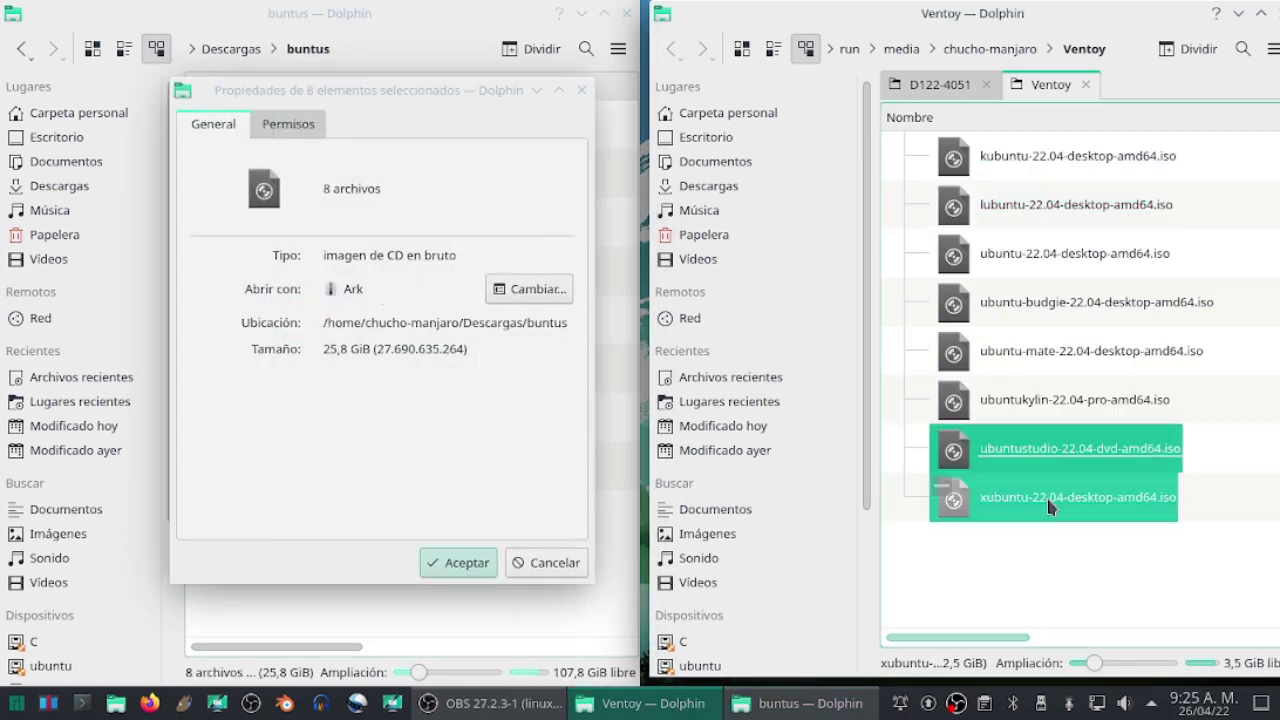
key(ctrl+a)
right_click(1010, 318)
click(1066, 697)
drag(1102, 528, 1197, 571)
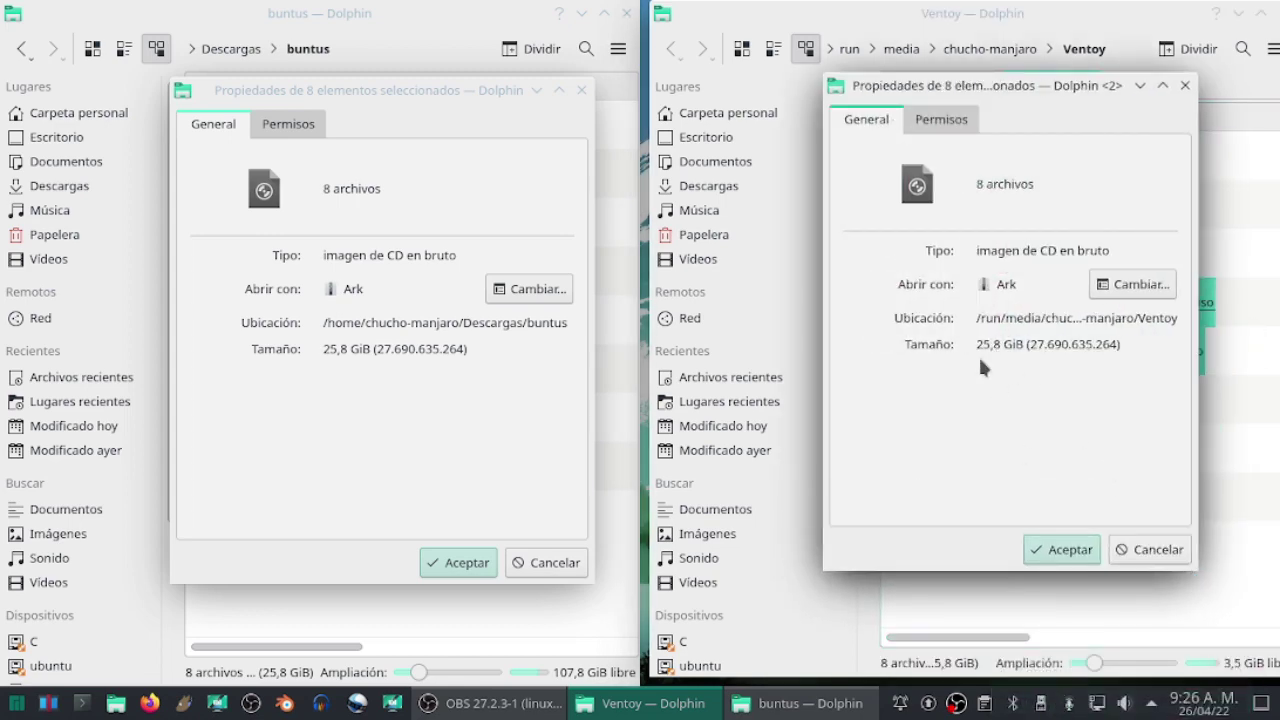
click(1148, 549)
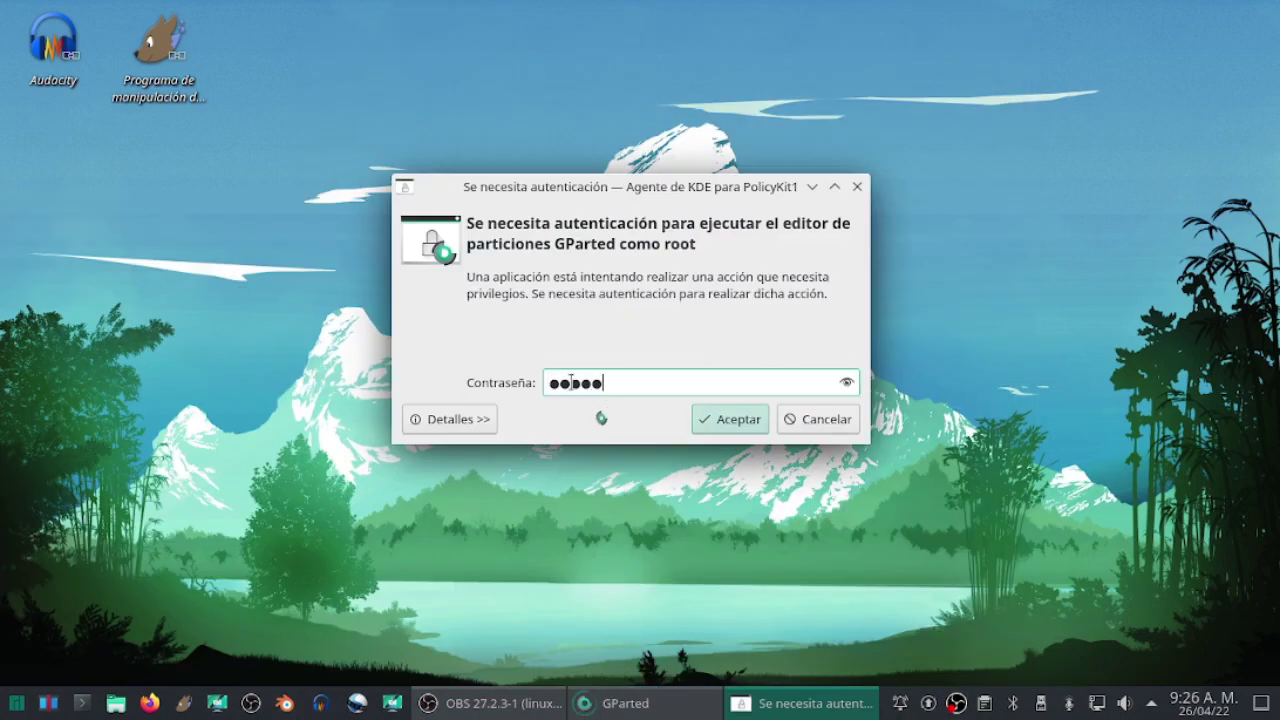
Authenticate GParted with the account password and check the used space of the Ventoy partition on /dev/sdc
key(Return)
click(1180, 72)
click(1150, 131)
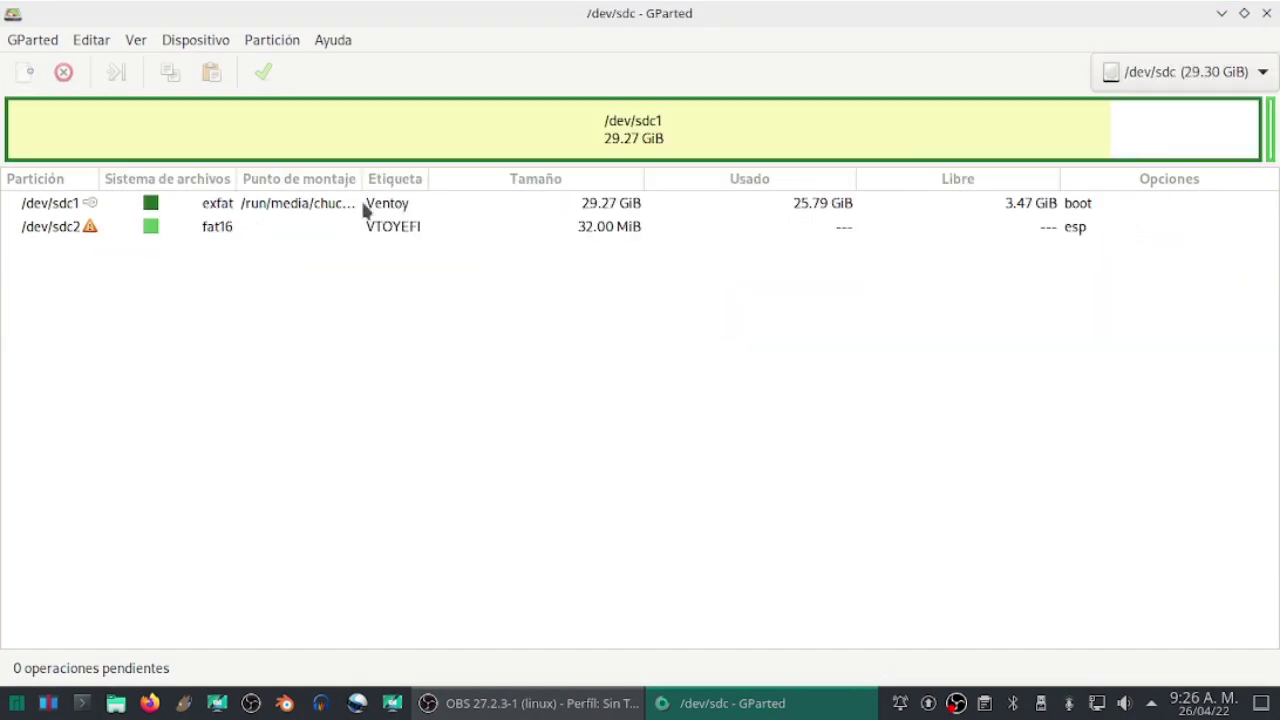
click(460, 210)
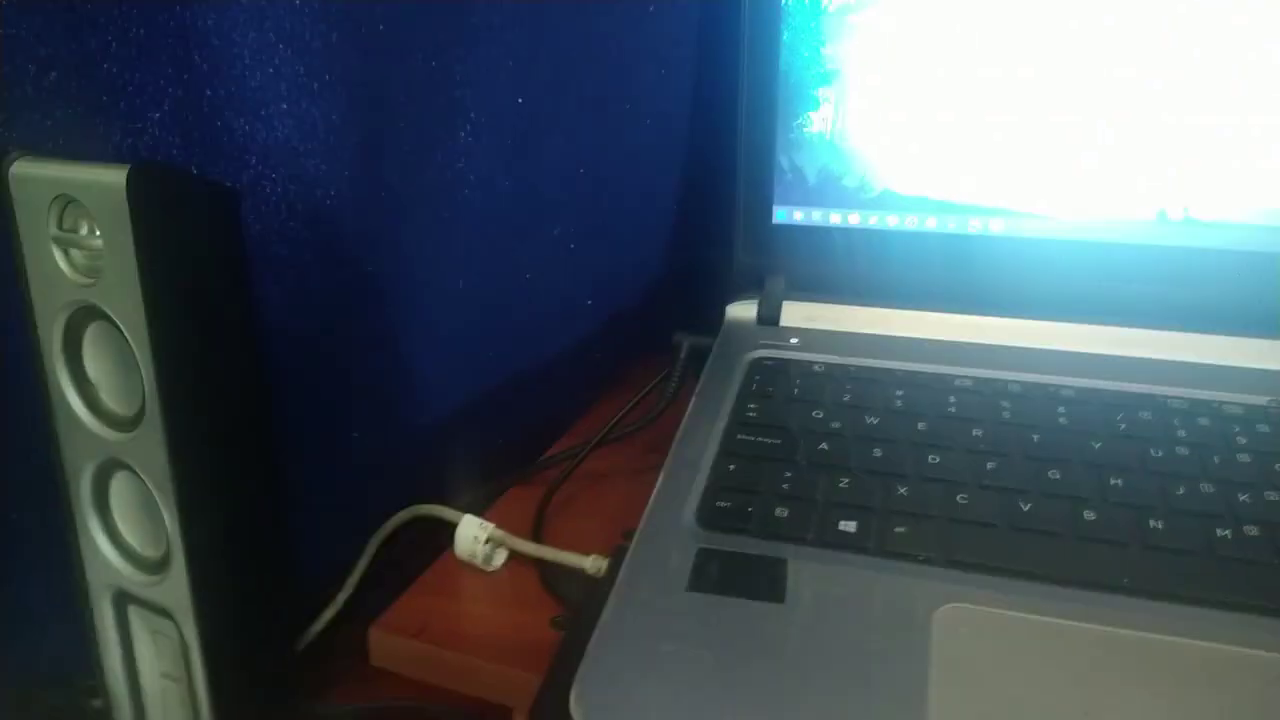
Restart into HP Computer Setup, move the Kingston DT microDuo USB to first place in the UEFI boot order, and accept the order
key(super)
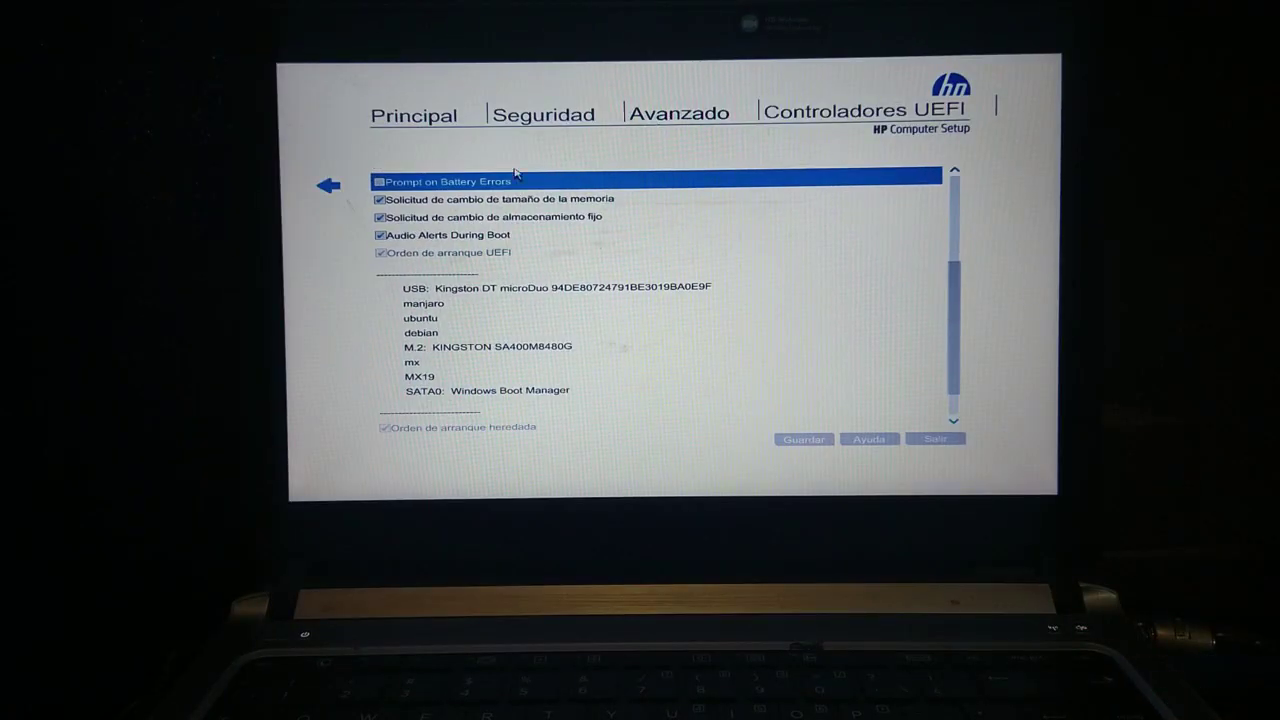
click(443, 321)
key(Up)
key(Up)
key(Return)
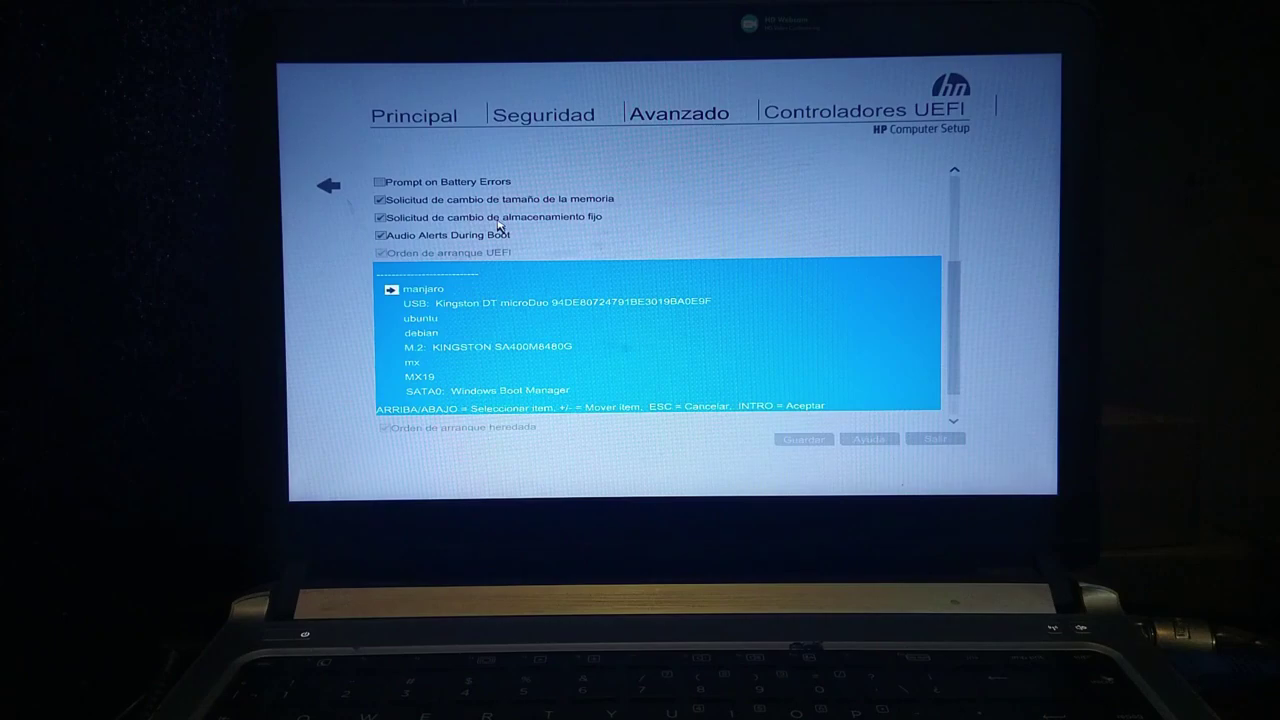
key(Down)
key(Down)
key(Down)
key(Down)
key(Down)
key(Down)
key(Return)
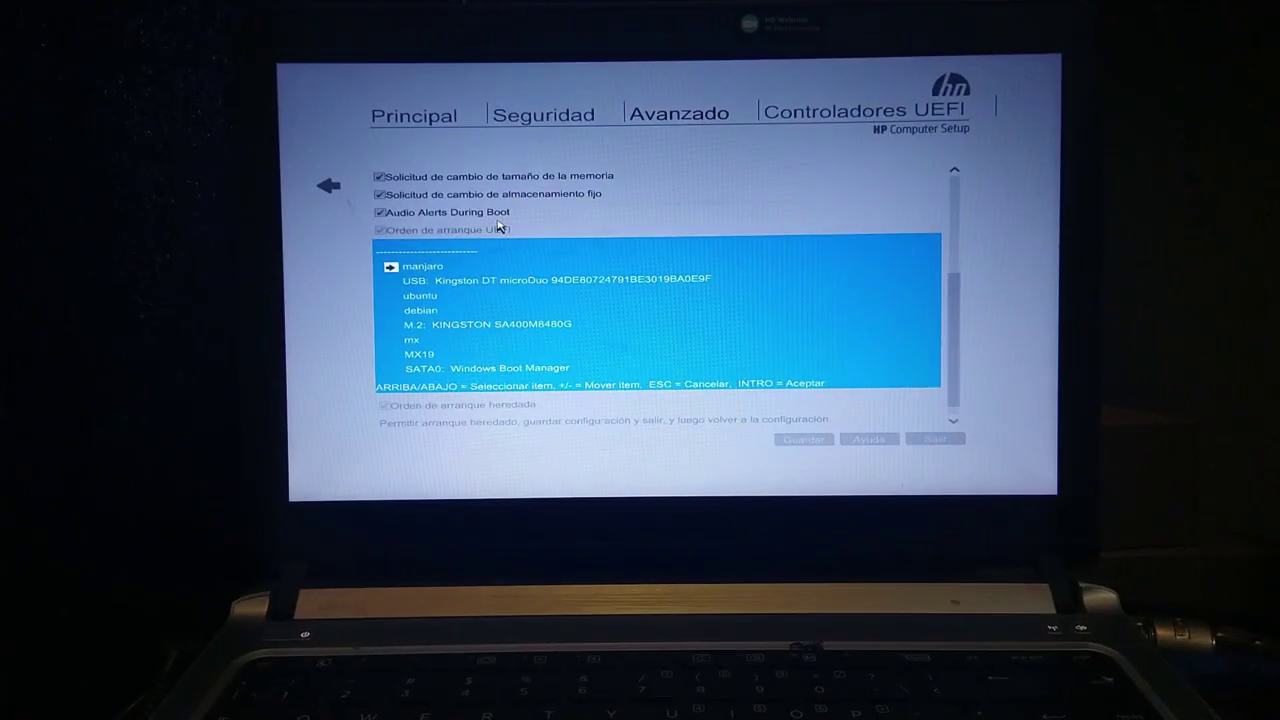
key(Return)
key(Up)
key(Return)
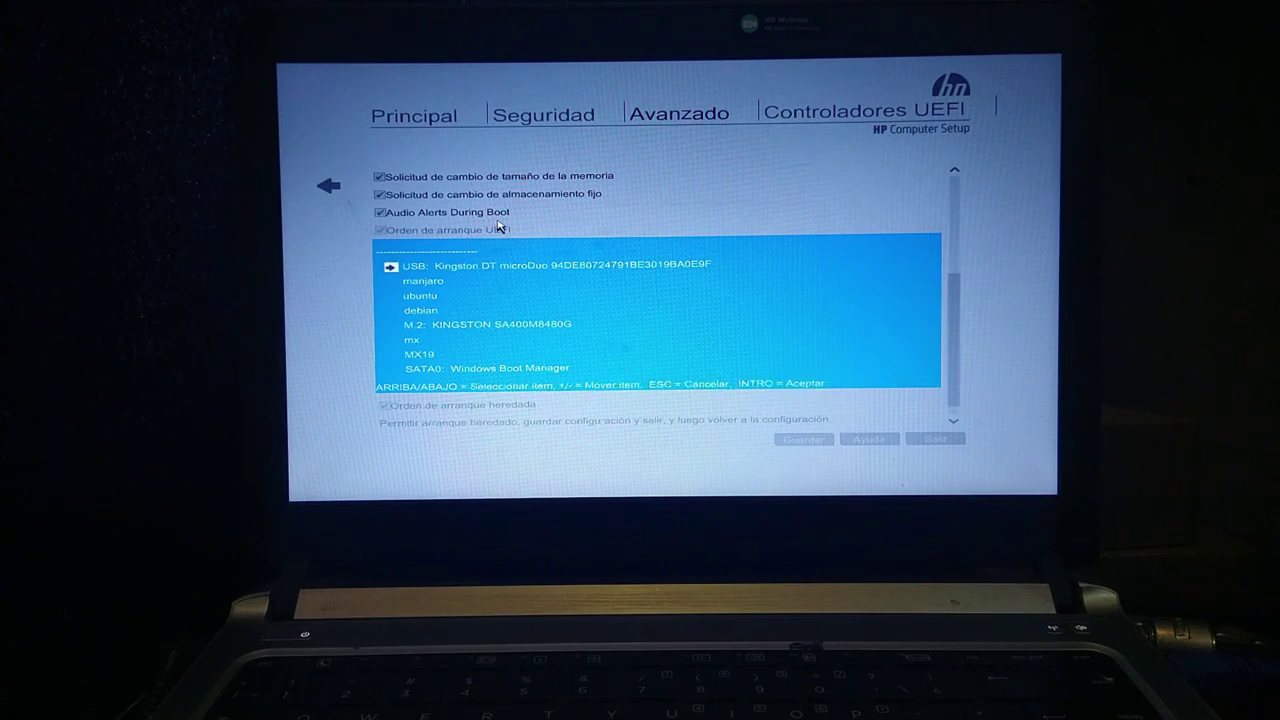
key(Return)
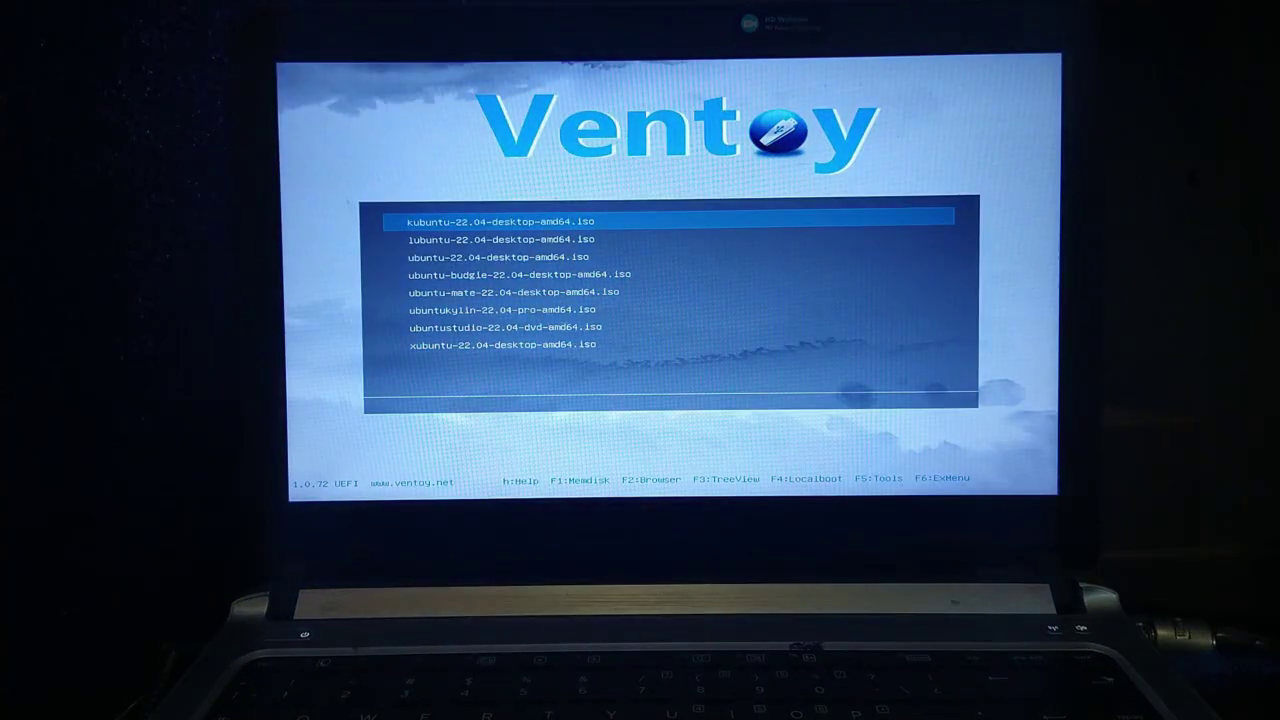
Go through the list of ISO entries in the Ventoy boot menu
key(Down)
key(Down)
key(Down)
key(Down)
key(Down)
key(Down)
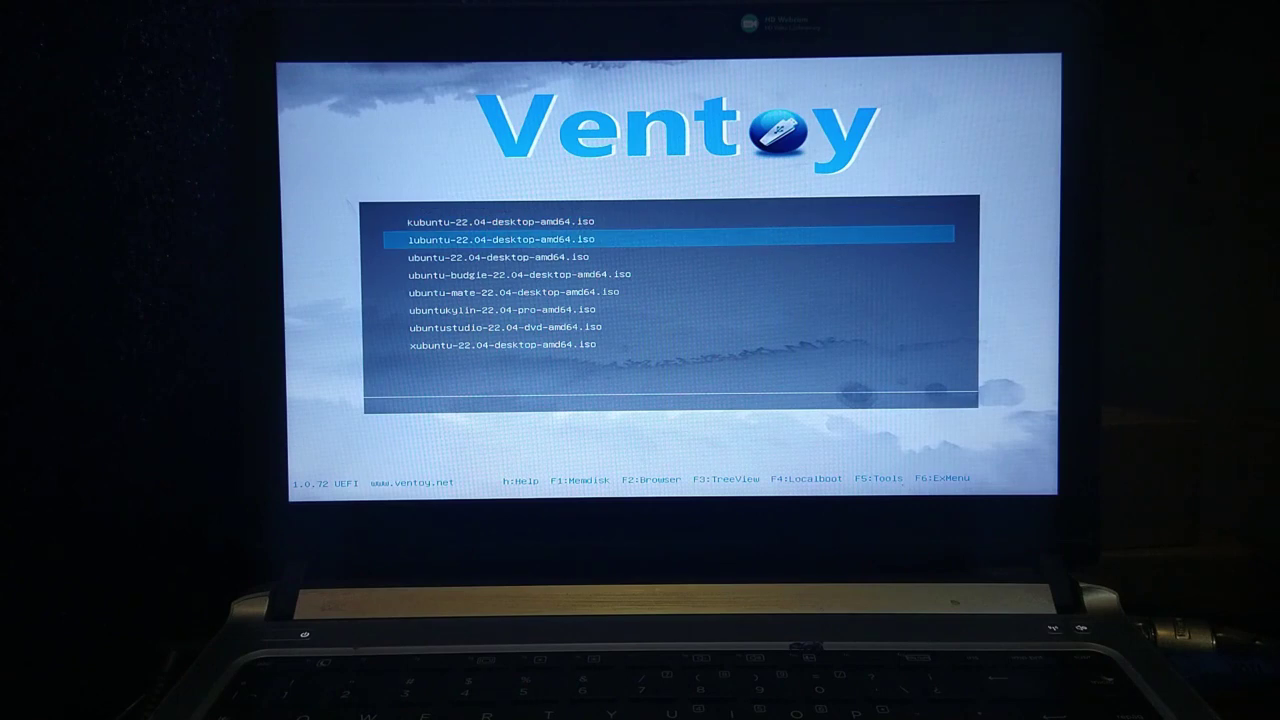
key(Down)
key(Up)
key(Up)
key(Up)
key(Up)
key(Up)
key(Up)
key(Up)
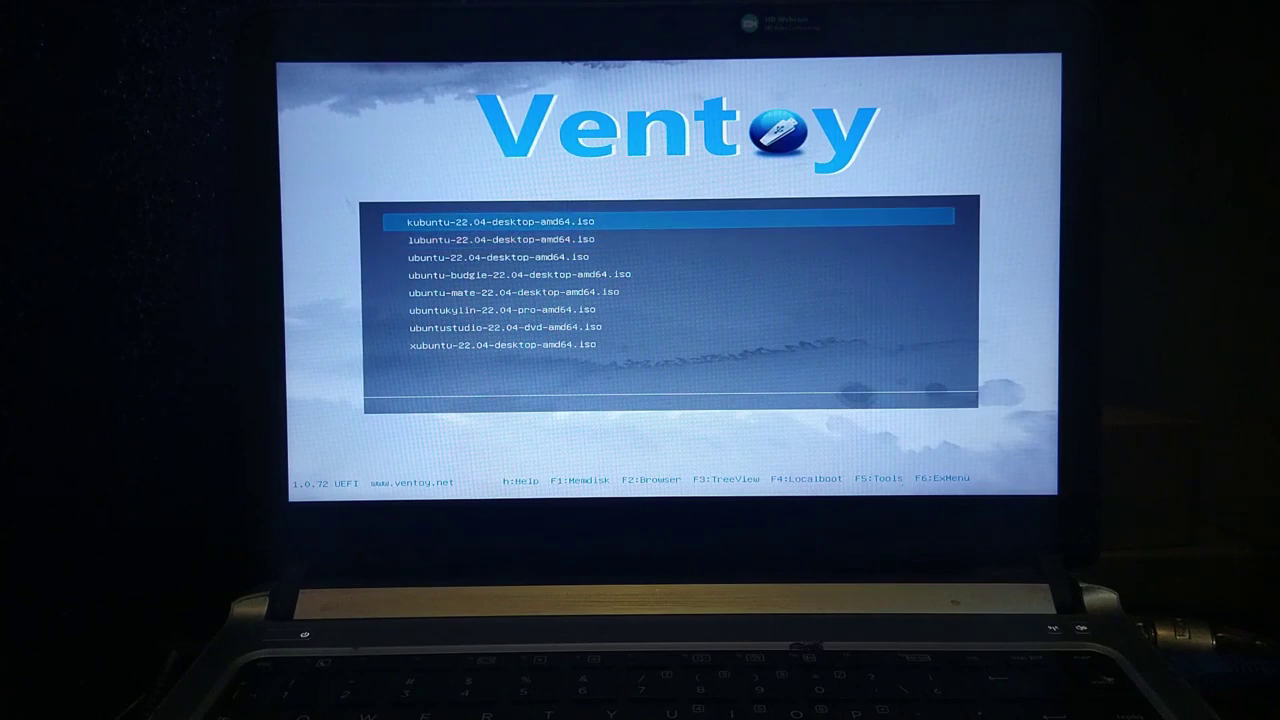
Boot ubuntu-22.04-desktop-amd64.iso from the Ventoy menu
key(Down)
key(Down)
key(Return)
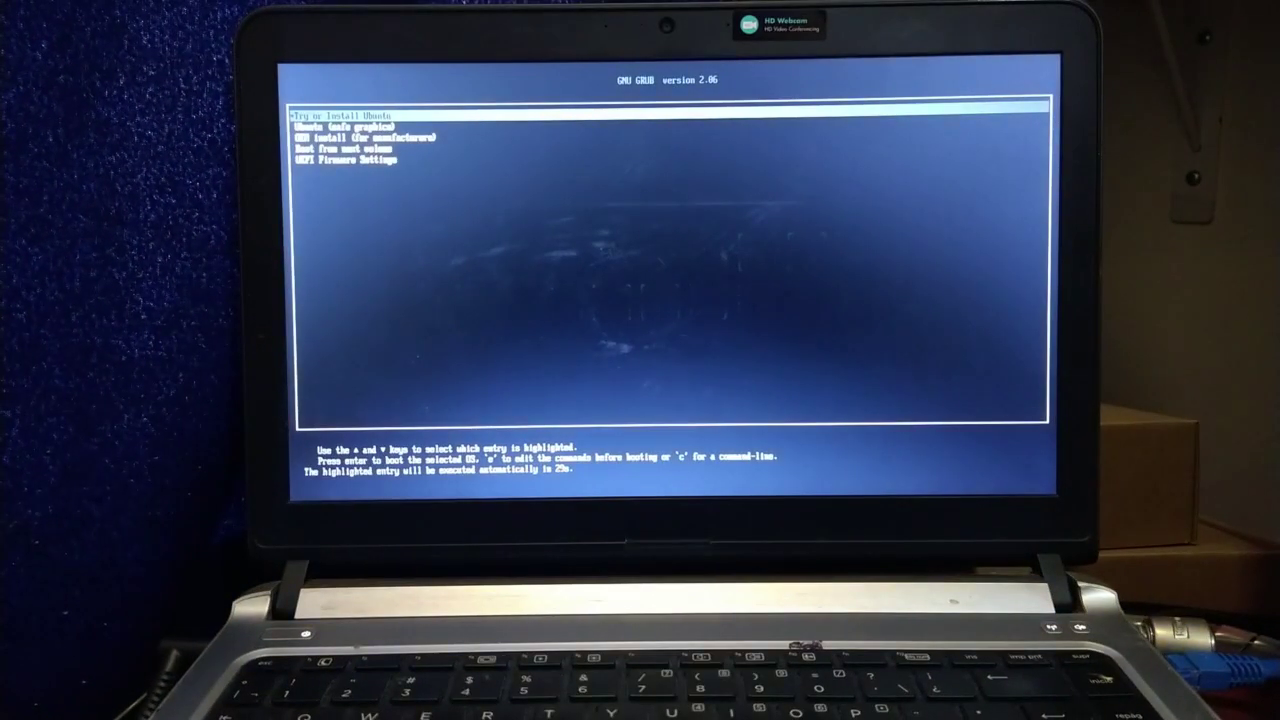
Start the Try or Install Ubuntu entry, set the language to Español, and open Firefox in the live session
key(Return)
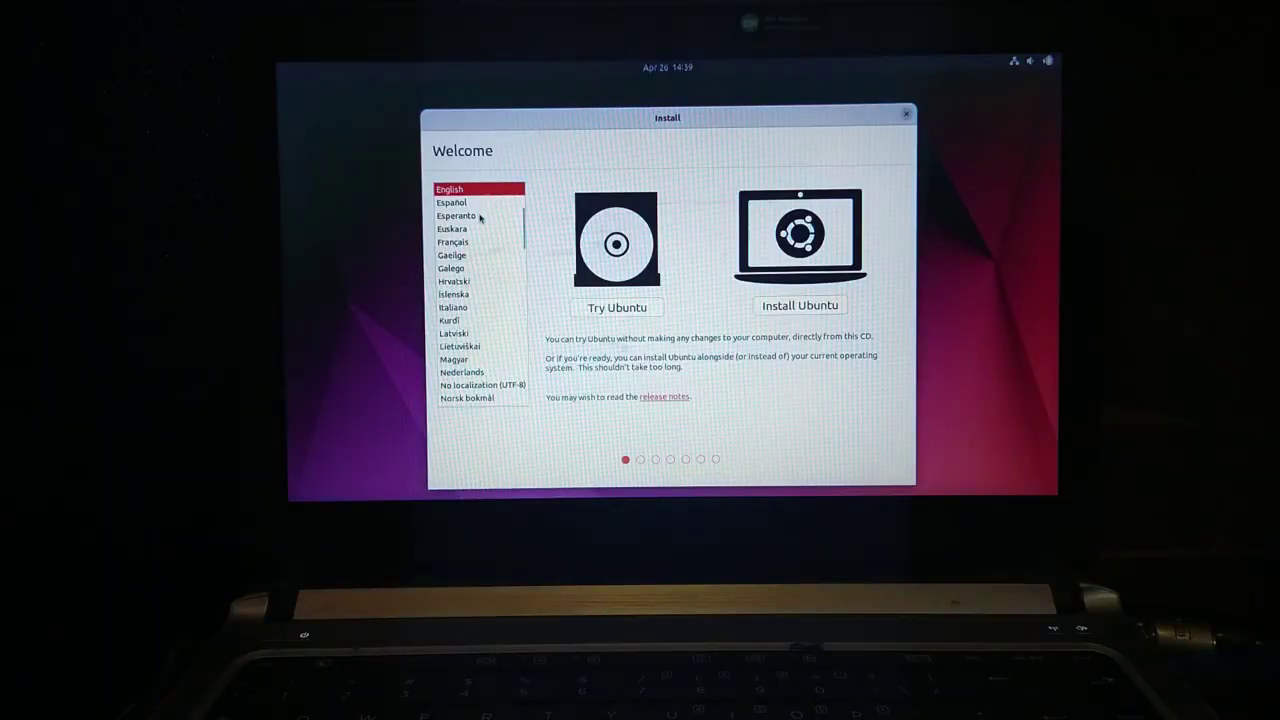
click(471, 200)
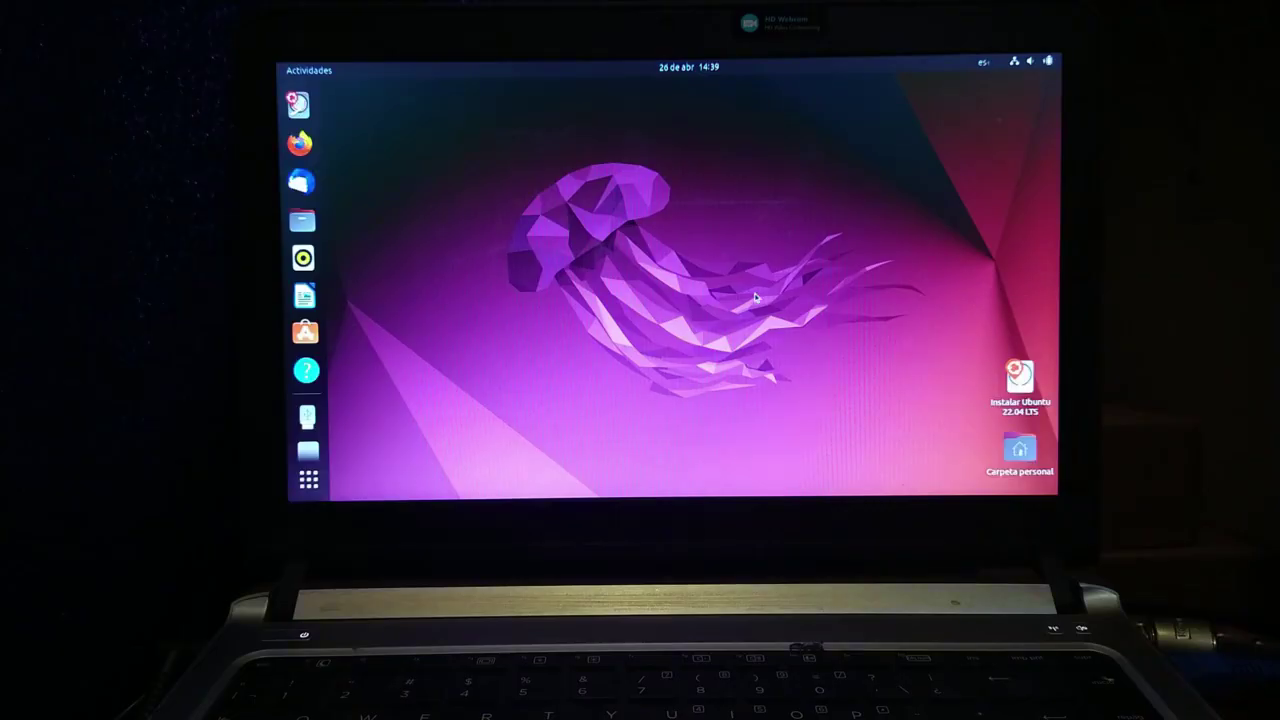
click(300, 143)
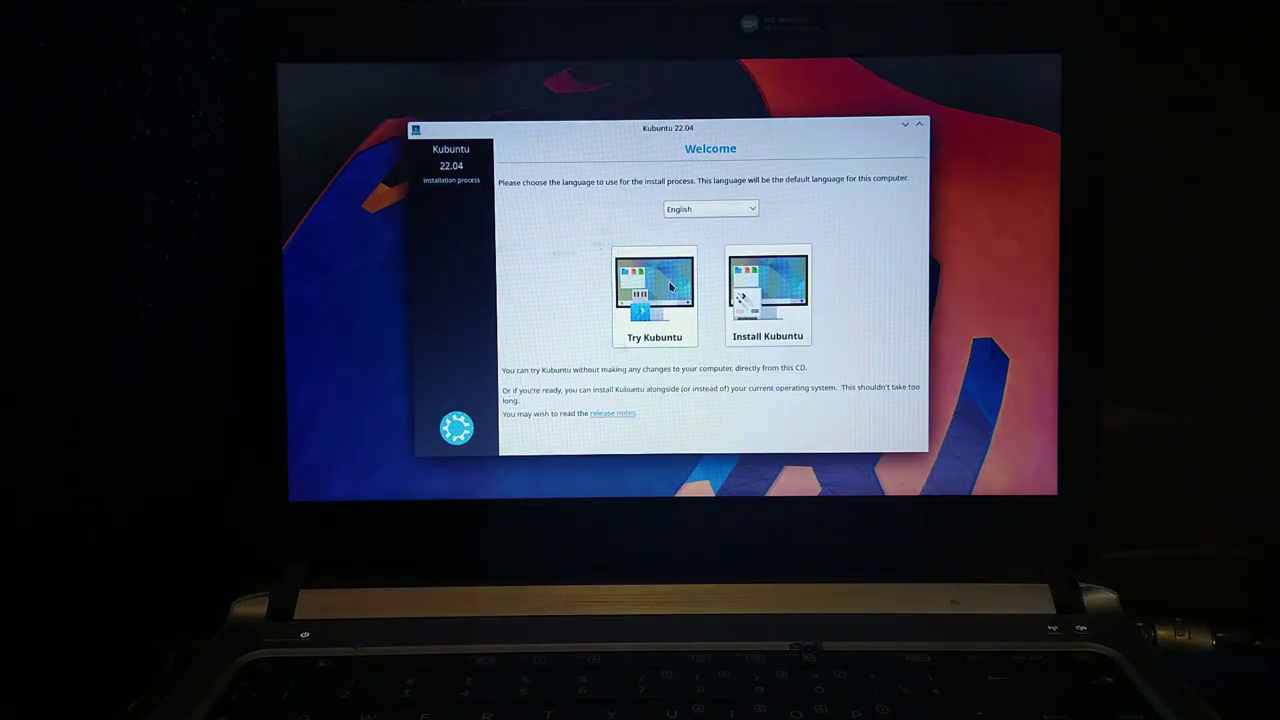
Choose a language in the Kubuntu 22.04 welcome window, start the live session, and open its application launcher
click(710, 208)
scroll(707, 272, up, 5)
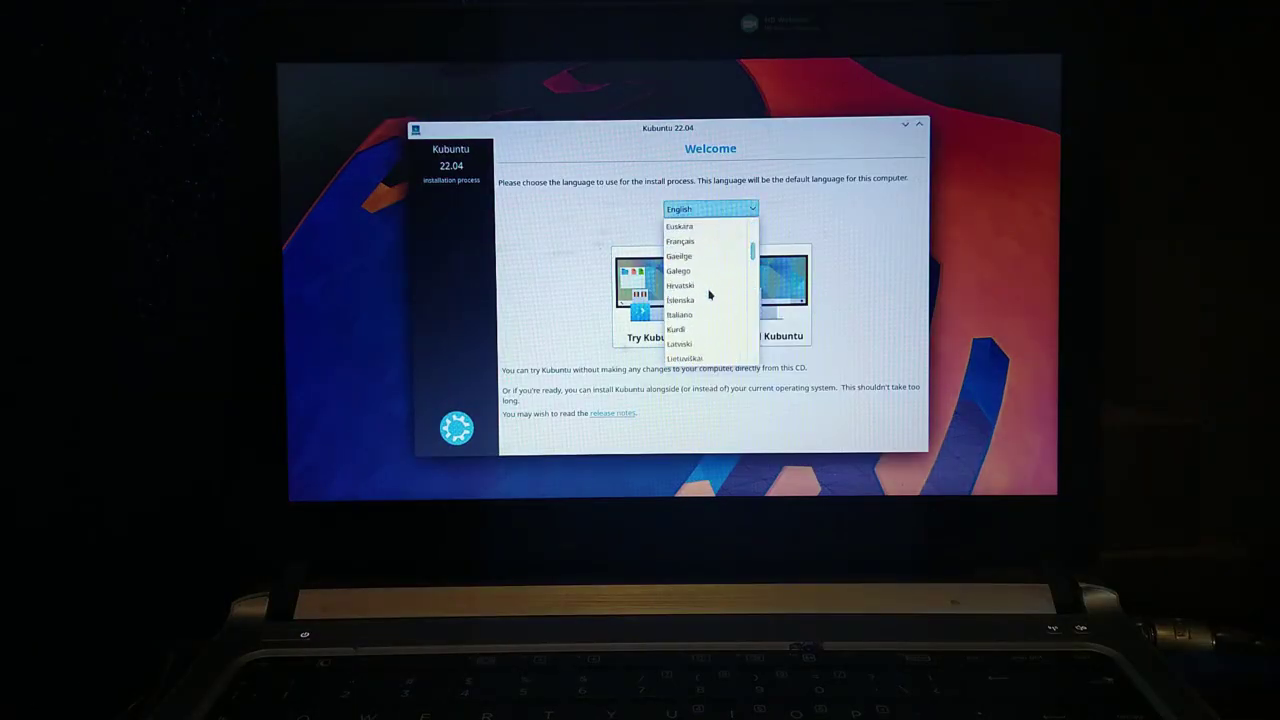
click(700, 270)
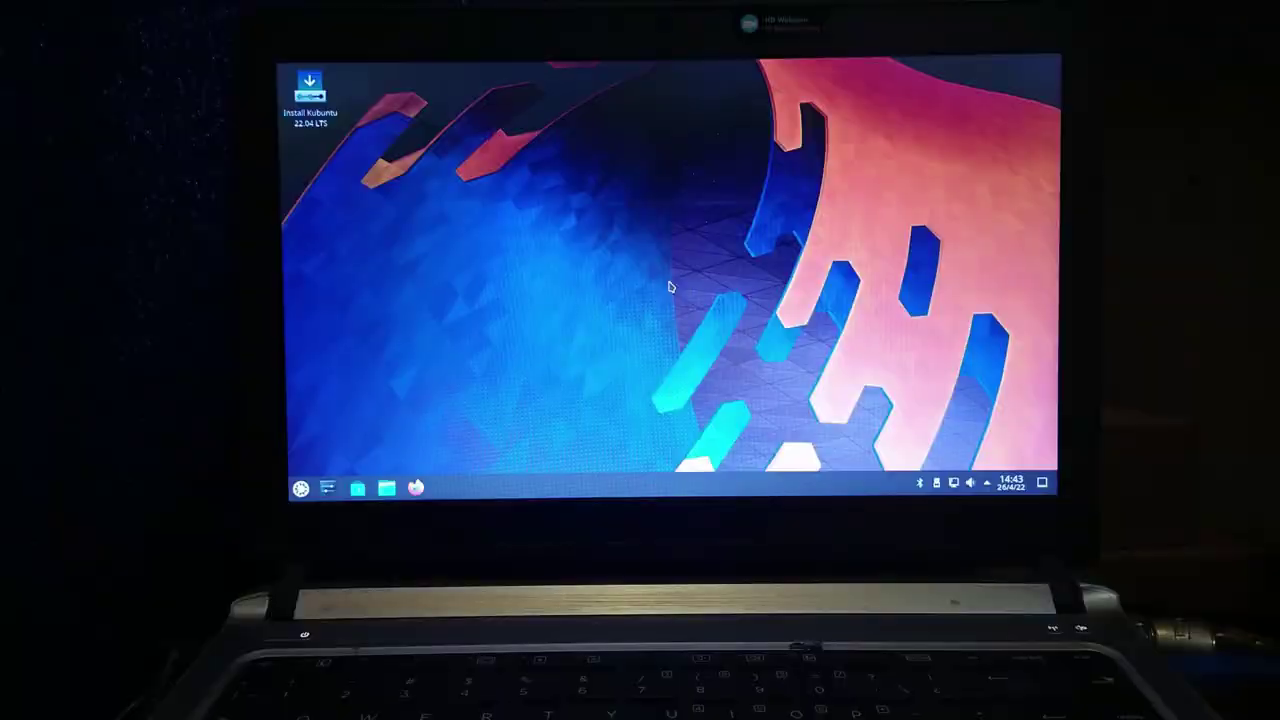
key(super)
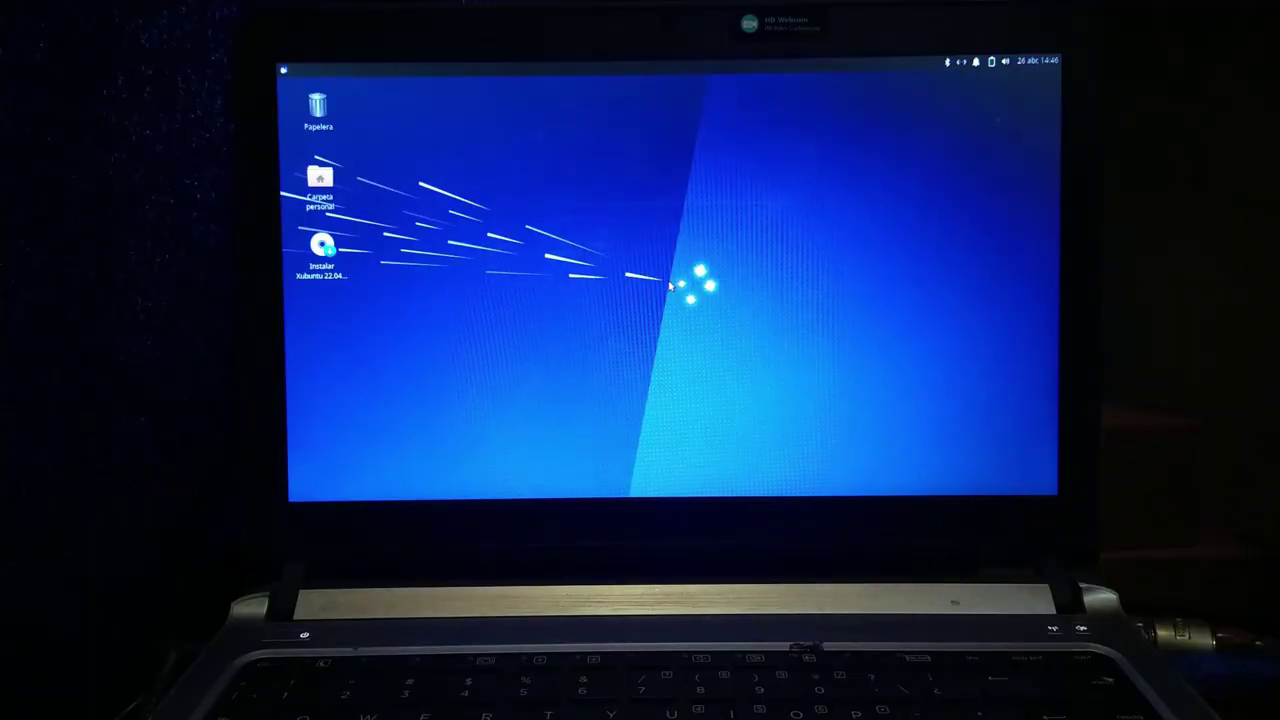
View the applications menu on the Xubuntu live desktop and launch Firefox
click(283, 70)
key(Escape)
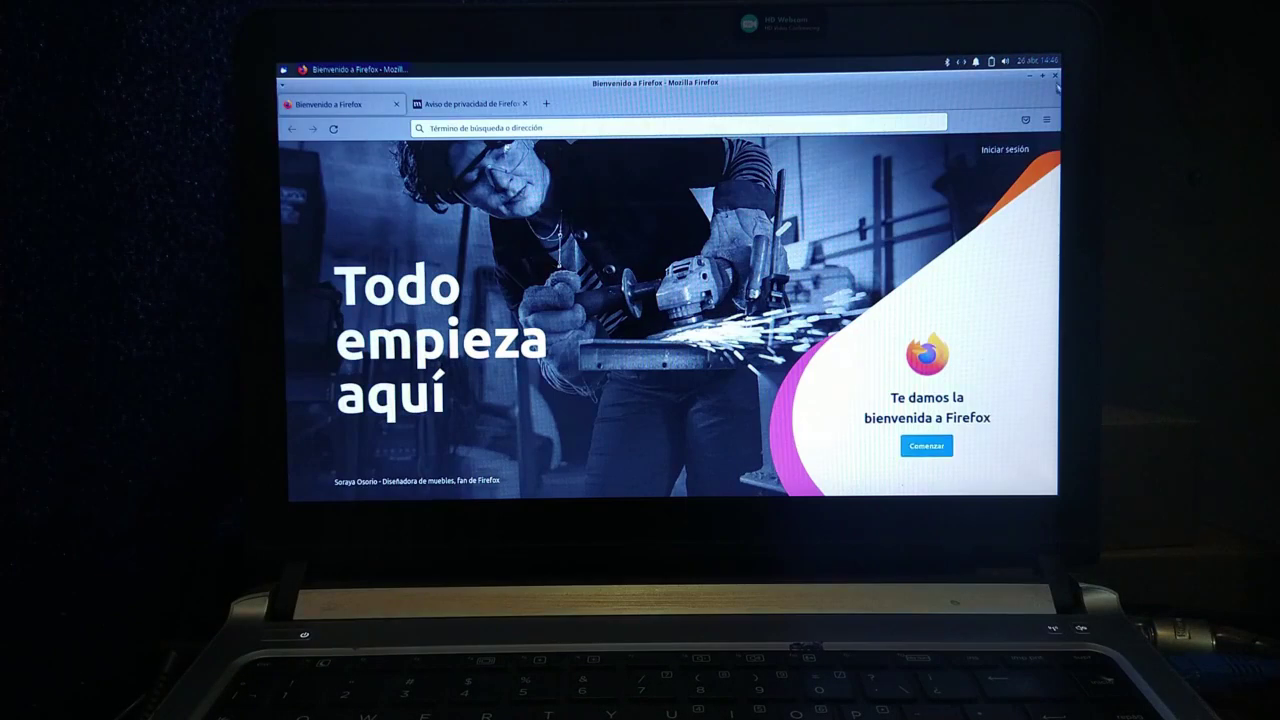